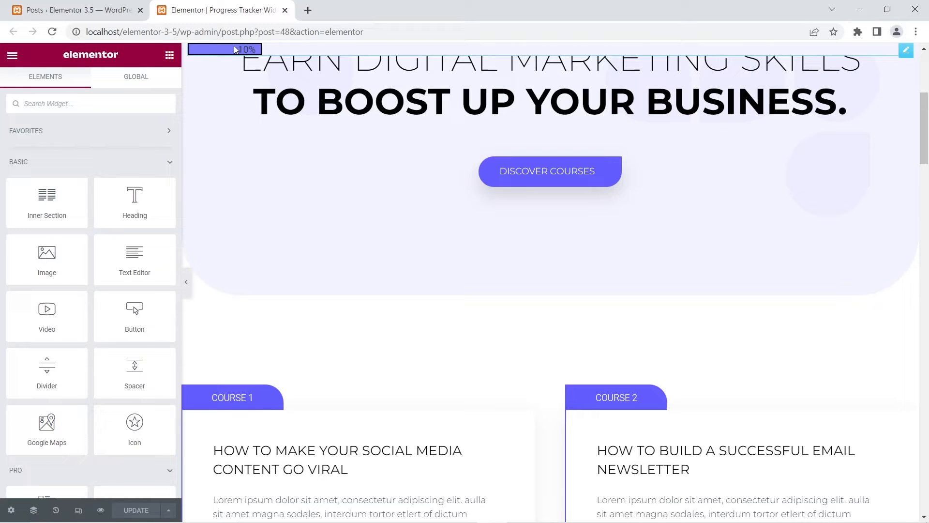
Examine how the horizontal progress tracker's bar and percentage respond through the full length of the page.
{"action": "scroll", "coordinate": [297, 164], "scroll_direction": "down", "scroll_amount": 4}
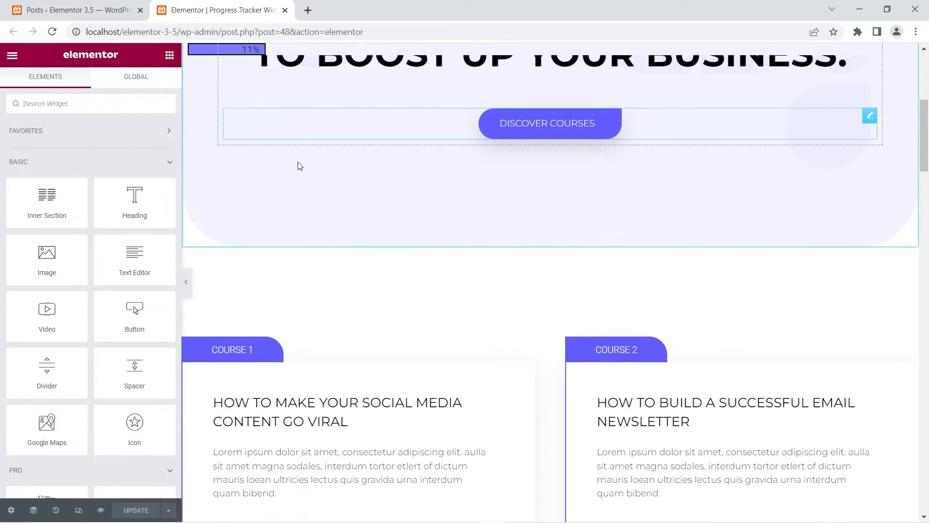
{"action": "scroll", "coordinate": [298, 164], "scroll_direction": "down", "scroll_amount": 10}
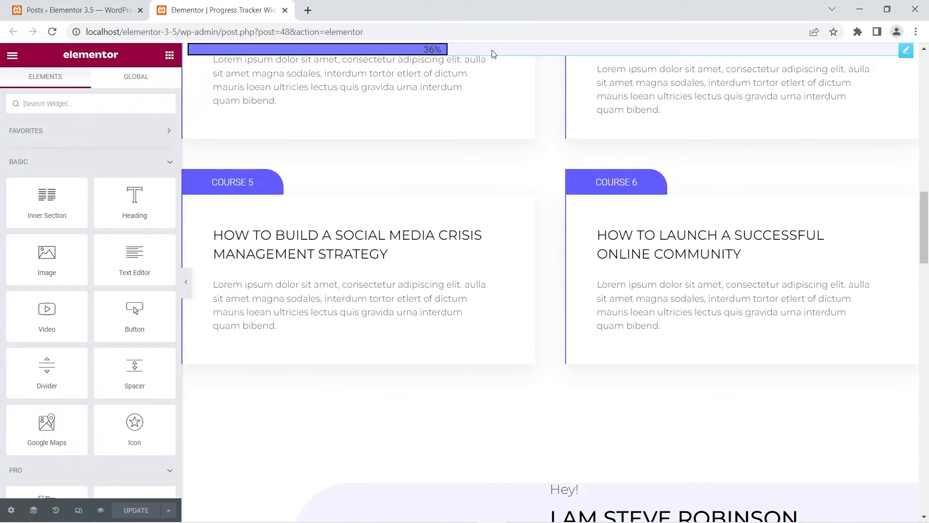
{"action": "scroll", "coordinate": [386, 150], "scroll_direction": "down", "scroll_amount": 5}
{"action": "scroll", "coordinate": [387, 156], "scroll_direction": "down", "scroll_amount": 18}
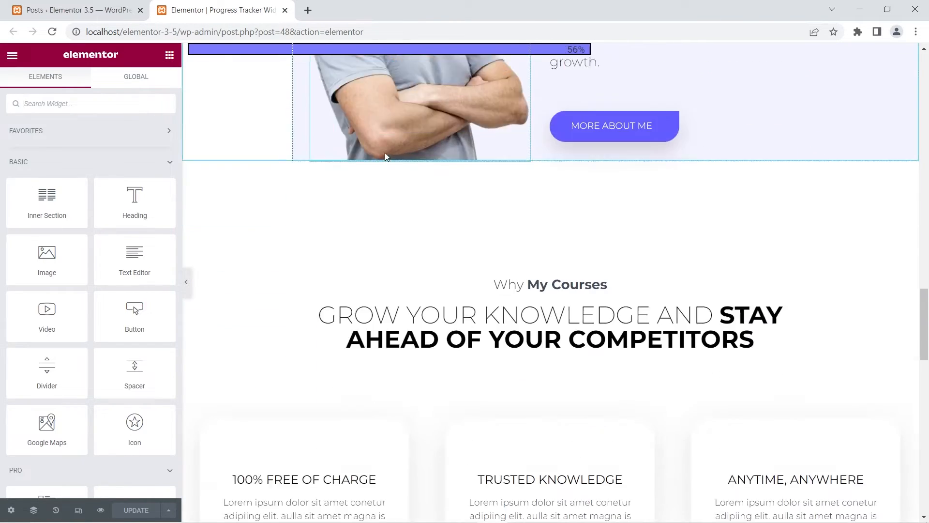
{"action": "scroll", "coordinate": [387, 157], "scroll_direction": "down", "scroll_amount": 12}
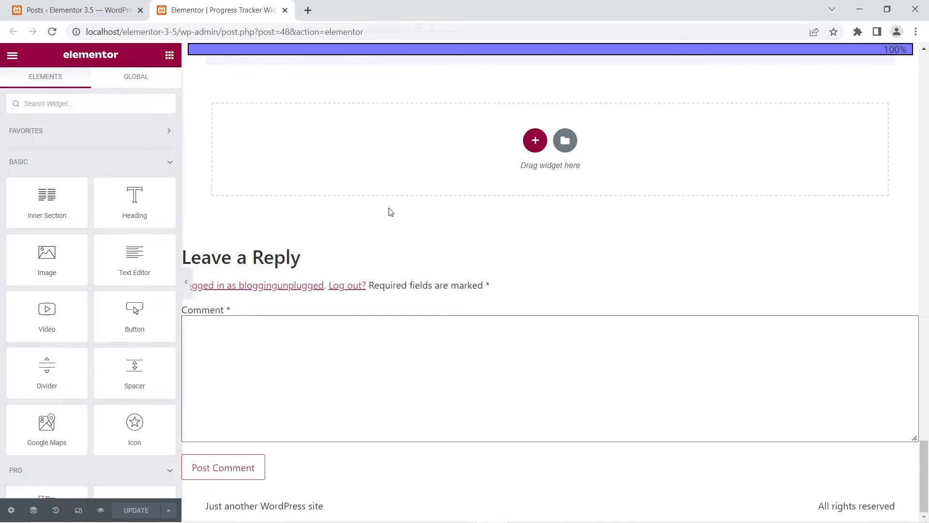
{"action": "scroll", "coordinate": [388, 210], "scroll_direction": "up", "scroll_amount": 10}
{"action": "scroll", "coordinate": [388, 209], "scroll_direction": "up", "scroll_amount": 20}
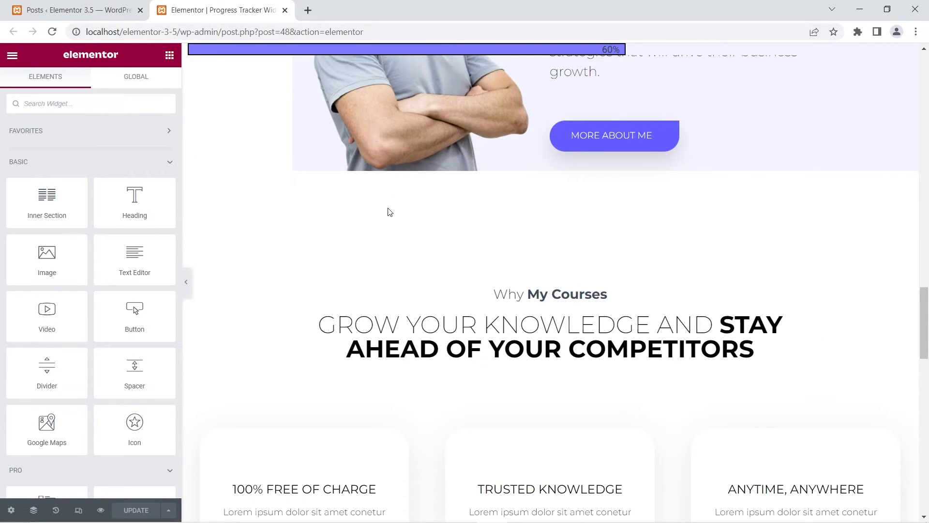
{"action": "scroll", "coordinate": [389, 208], "scroll_direction": "up", "scroll_amount": 15}
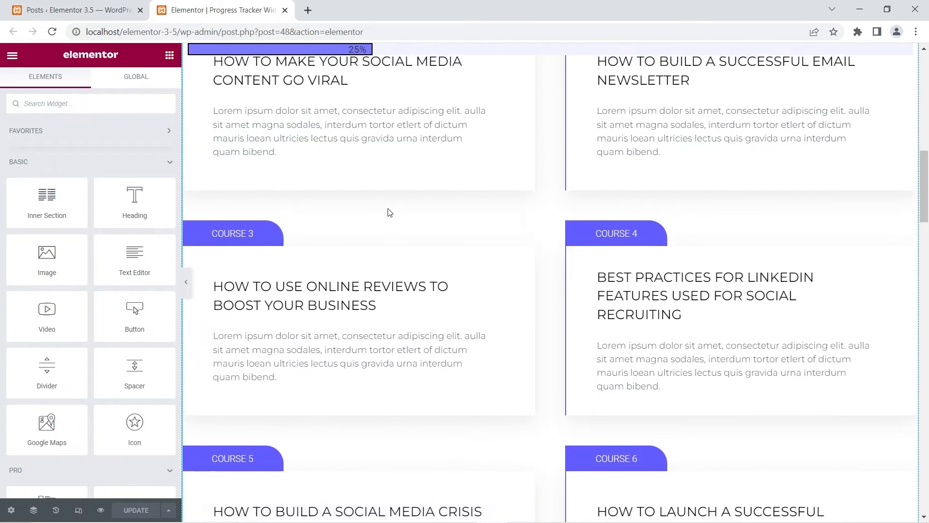
{"action": "scroll", "coordinate": [388, 209], "scroll_direction": "up", "scroll_amount": 4}
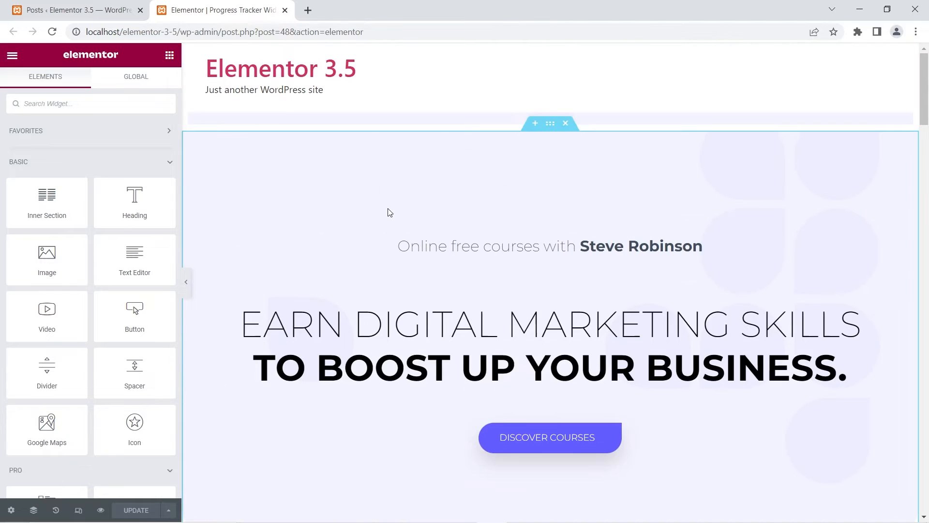
Add a second Progress Tracker widget directly beneath the existing one, and delete that added widget again.
{"action": "left_click", "coordinate": [362, 120]}
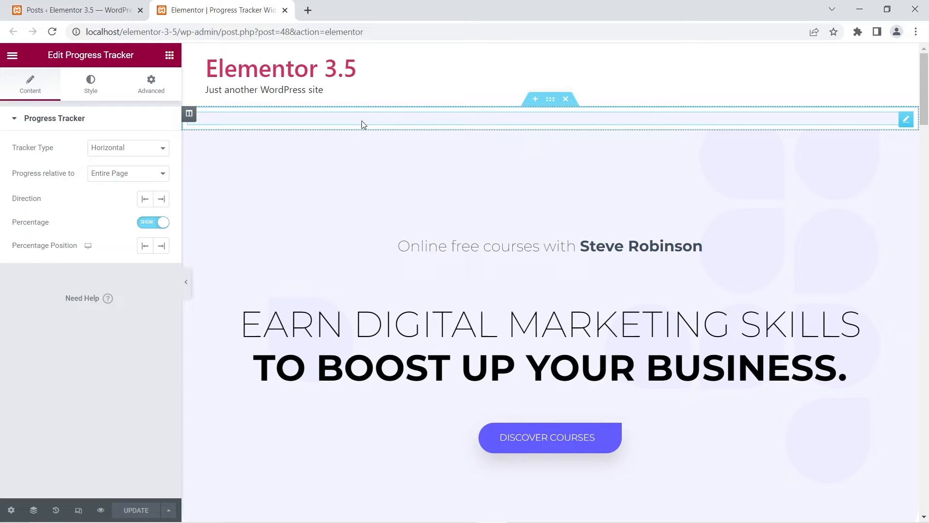
{"action": "left_click", "coordinate": [170, 55]}
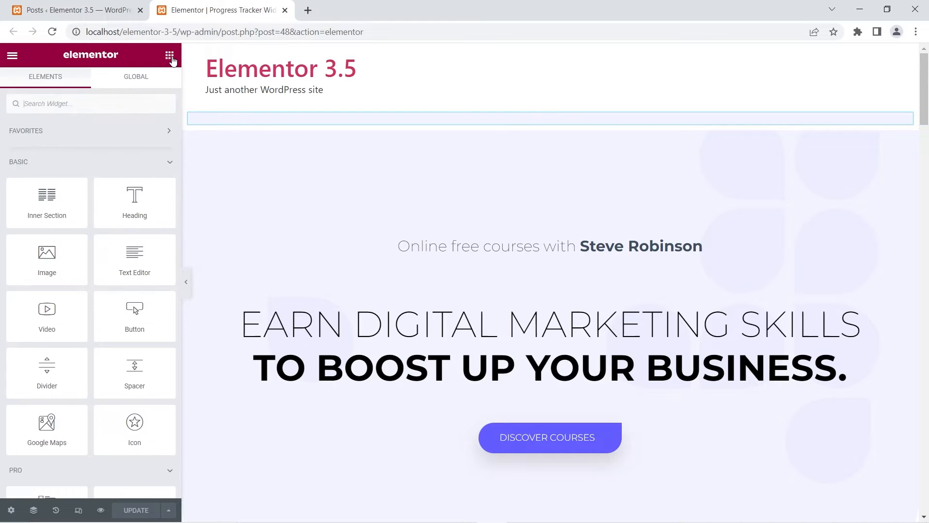
{"action": "scroll", "coordinate": [114, 206], "scroll_direction": "down", "scroll_amount": 3}
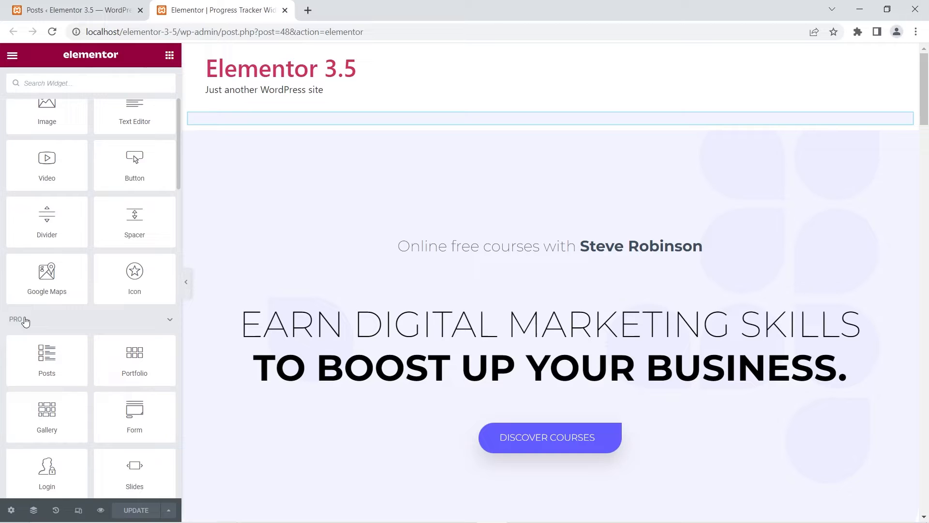
{"action": "scroll", "coordinate": [48, 312], "scroll_direction": "down", "scroll_amount": 15}
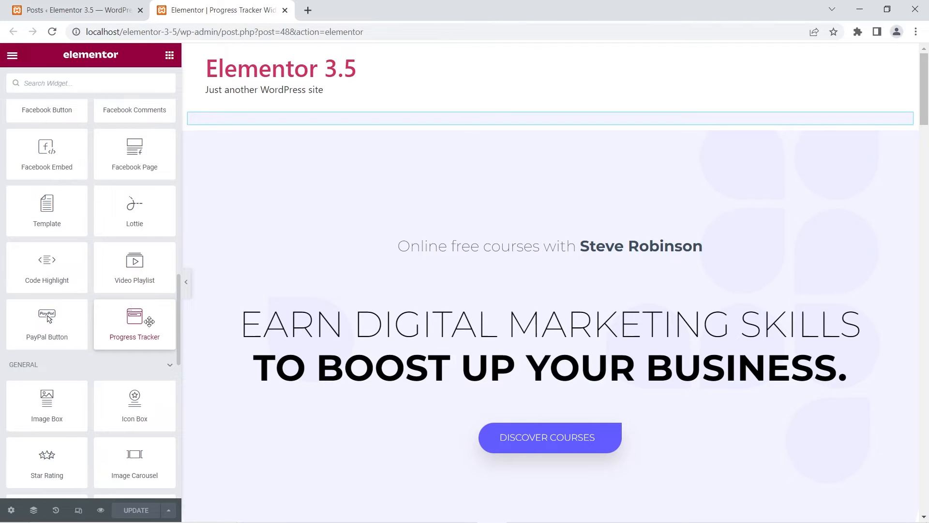
{"action": "left_click_drag", "start_coordinate": [145, 321], "coordinate": [335, 125]}
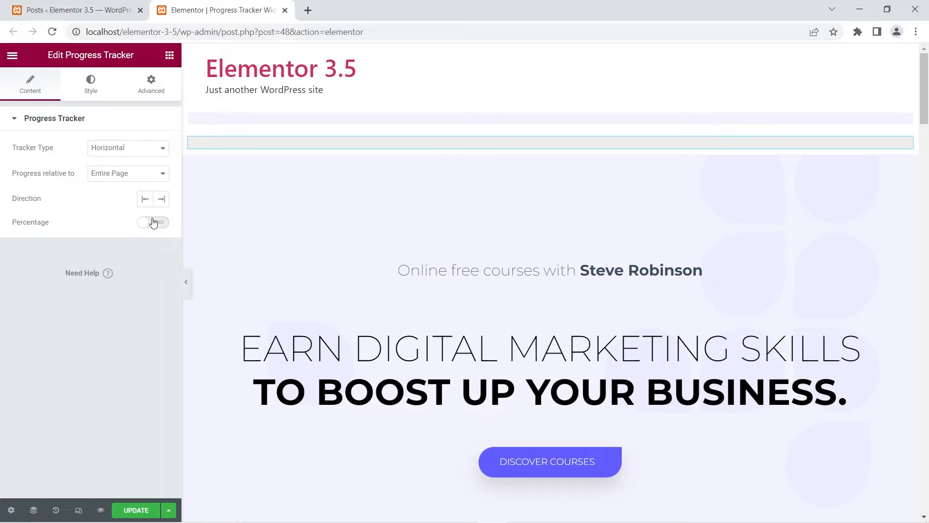
{"action": "right_click", "coordinate": [217, 145]}
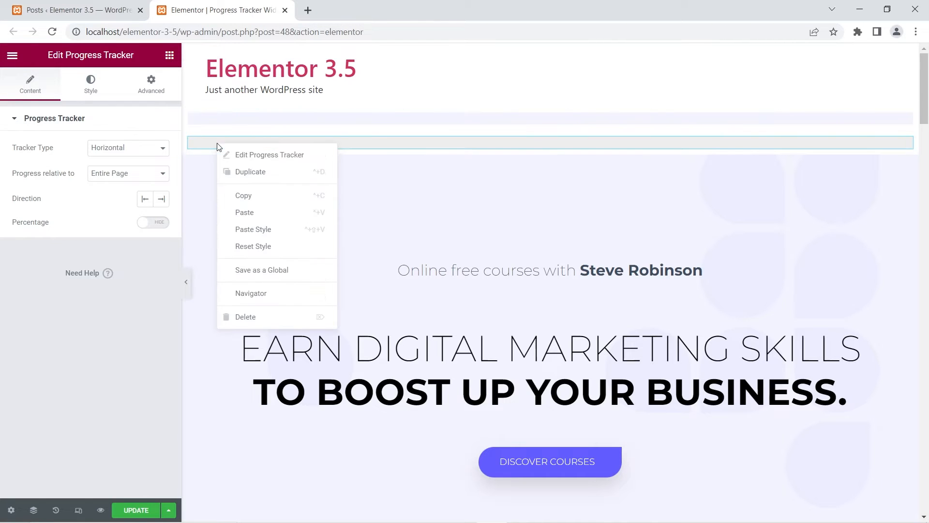
{"action": "left_click", "coordinate": [248, 319]}
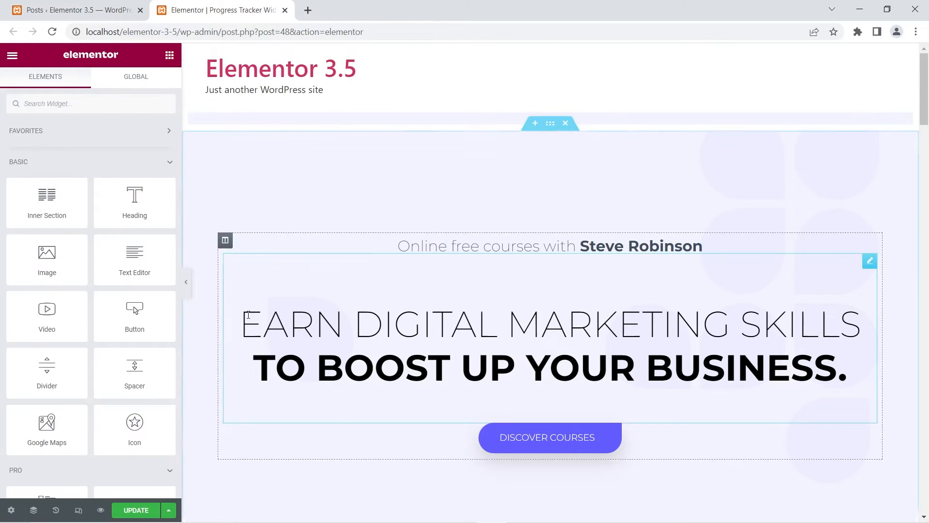
Switch the existing progress tracker's type to Circular and preview it on the page.
{"action": "left_click", "coordinate": [250, 123]}
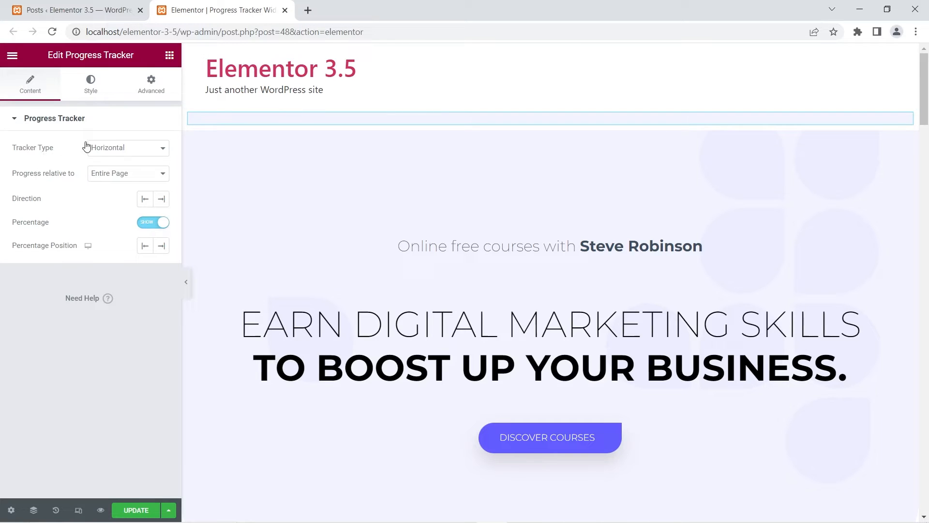
{"action": "left_click", "coordinate": [112, 148]}
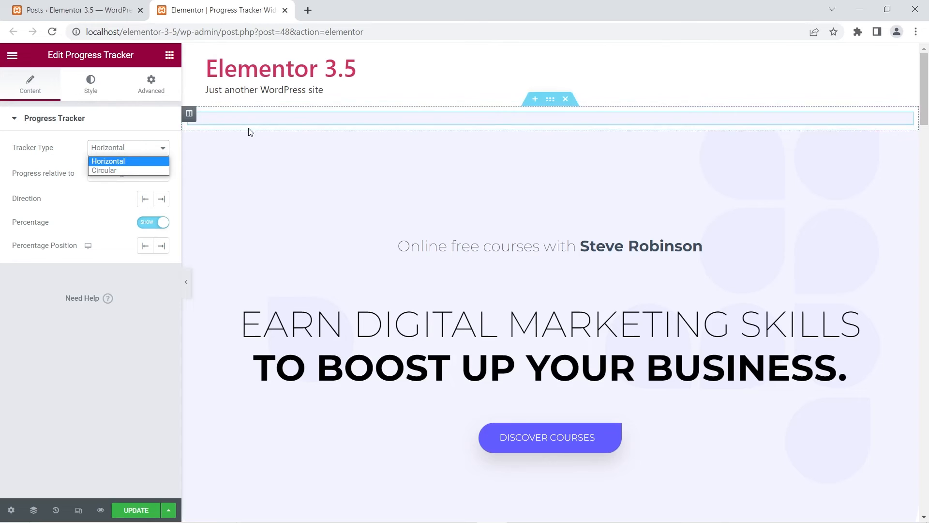
{"action": "left_click", "coordinate": [111, 170]}
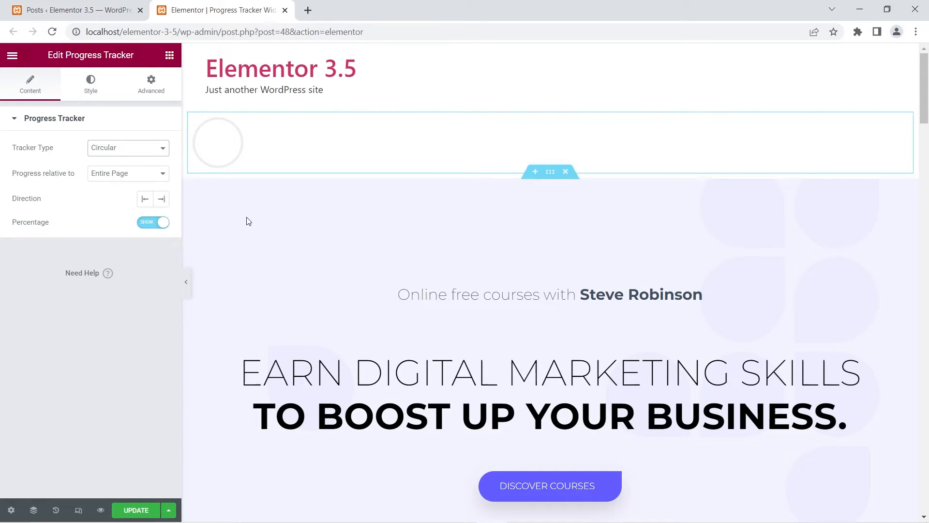
{"action": "scroll", "coordinate": [249, 221], "scroll_direction": "down", "scroll_amount": 3}
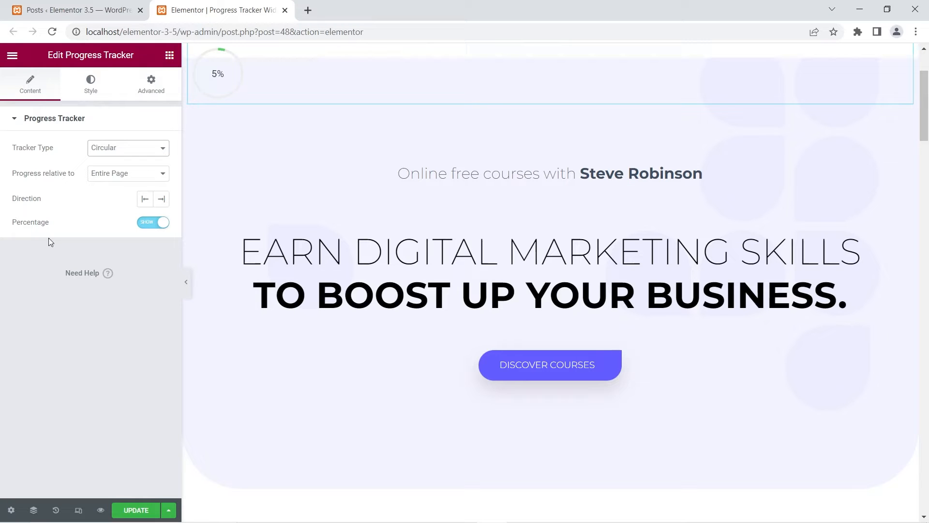
Hide the circular tracker's percentage, check it without the number, and show the percentage again.
{"action": "left_click", "coordinate": [154, 223]}
{"action": "scroll", "coordinate": [196, 180], "scroll_direction": "down", "scroll_amount": 1}
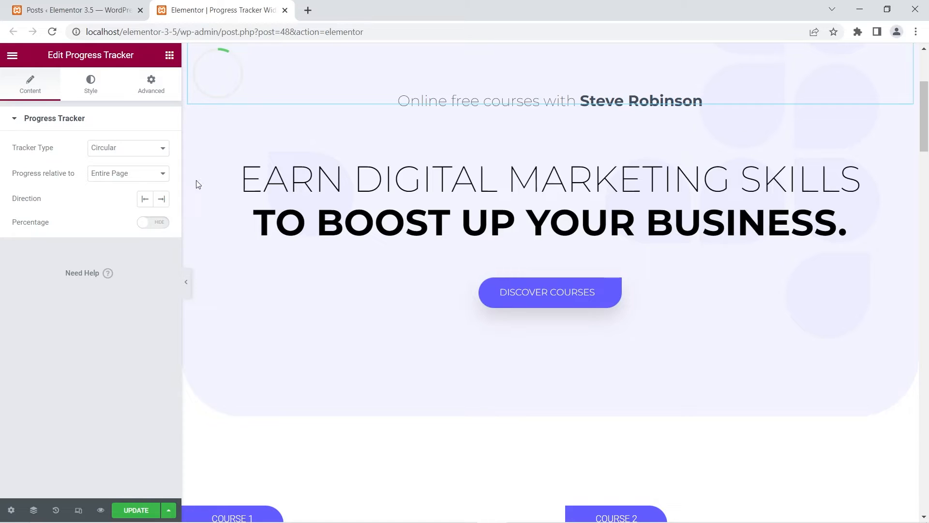
{"action": "left_click", "coordinate": [166, 221]}
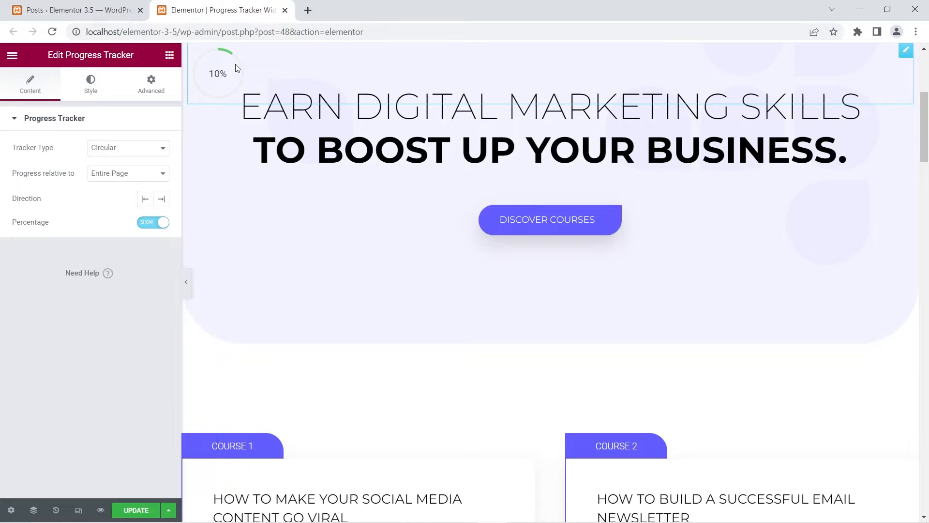
Examine how the circular tracker's ring and percentage change through the course sections of the page.
{"action": "scroll", "coordinate": [319, 188], "scroll_direction": "down", "scroll_amount": 7}
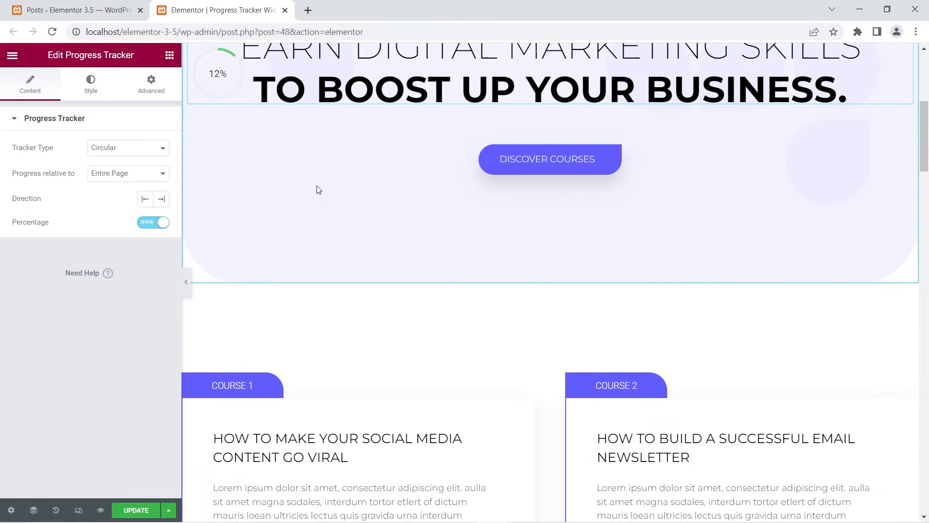
{"action": "scroll", "coordinate": [317, 188], "scroll_direction": "down", "scroll_amount": 3}
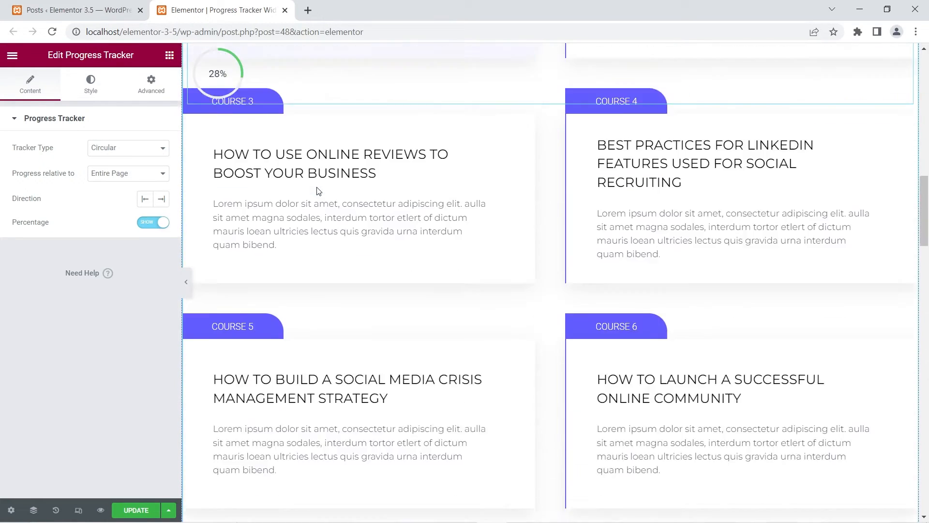
{"action": "scroll", "coordinate": [318, 190], "scroll_direction": "up", "scroll_amount": 10}
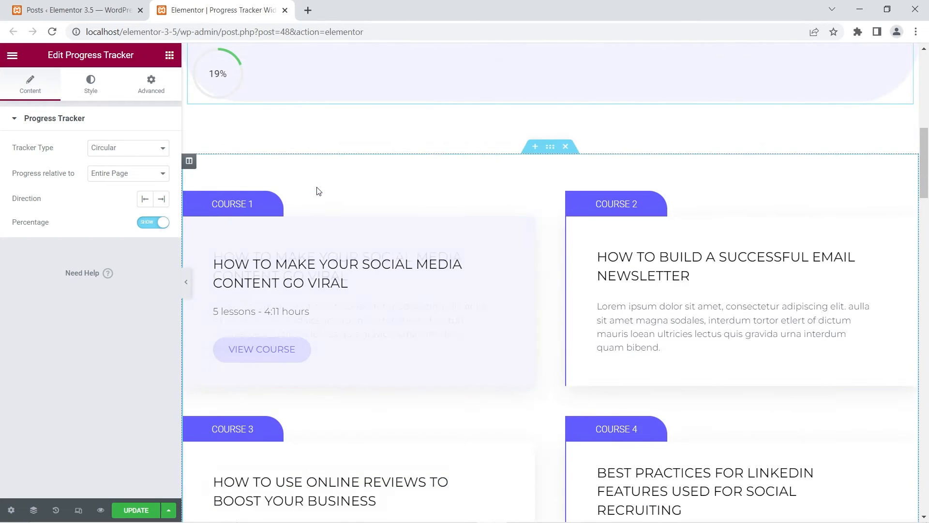
{"action": "scroll", "coordinate": [317, 191], "scroll_direction": "up", "scroll_amount": 1}
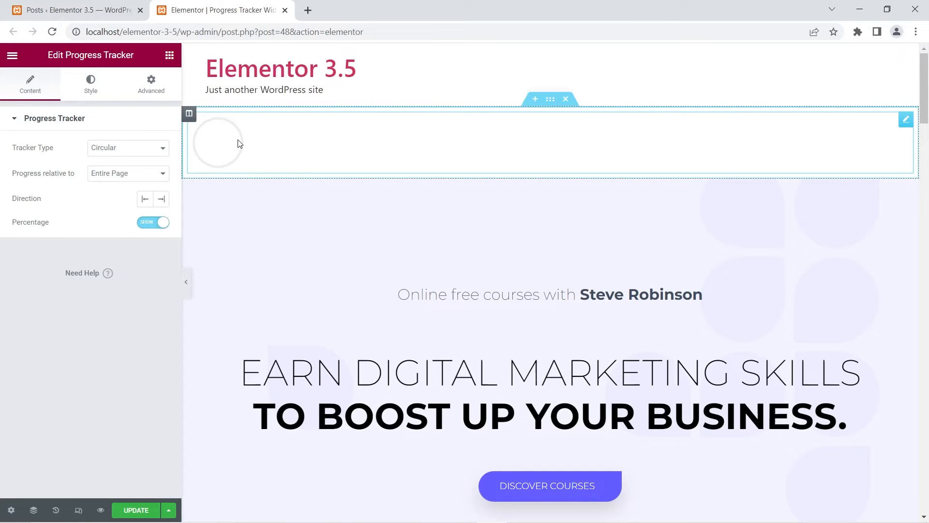
Set the tracker type back to Horizontal and check its progress relative to the entire page.
{"action": "left_click", "coordinate": [155, 154]}
{"action": "left_click", "coordinate": [151, 163]}
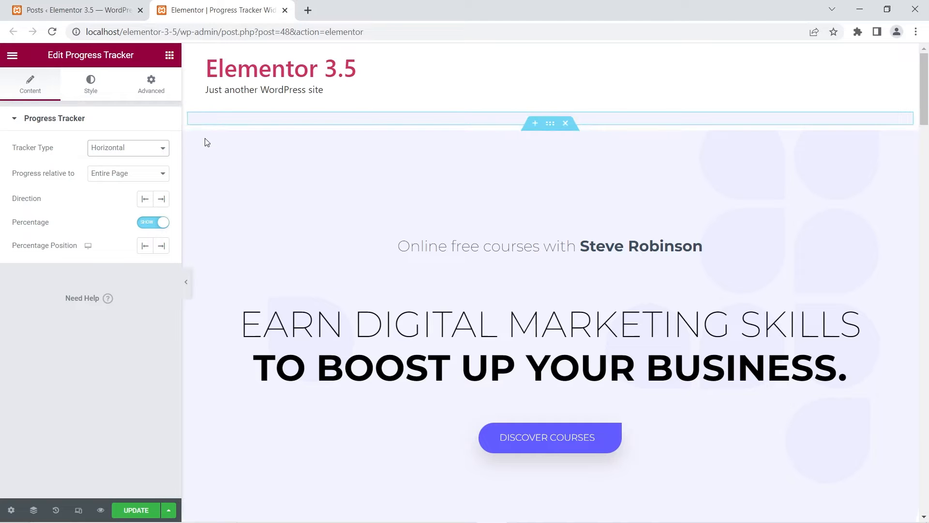
{"action": "scroll", "coordinate": [243, 172], "scroll_direction": "down", "scroll_amount": 10}
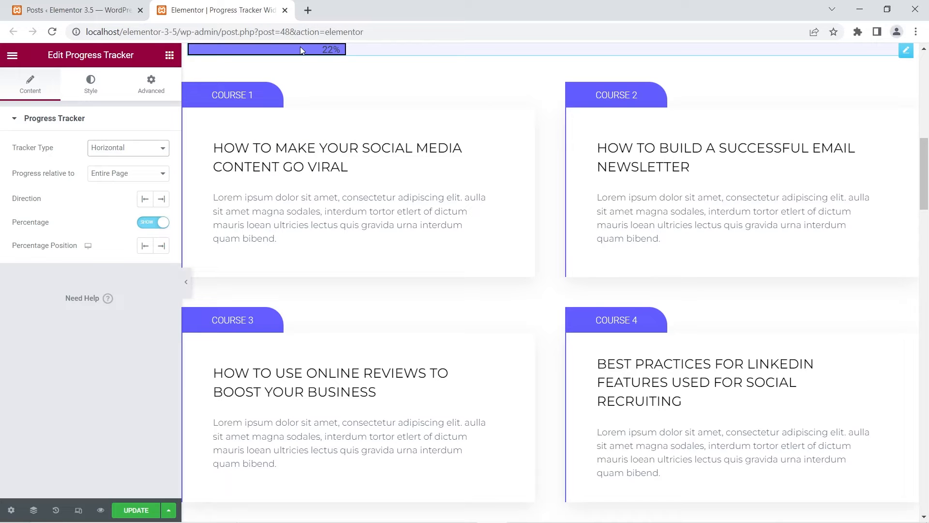
{"action": "scroll", "coordinate": [378, 266], "scroll_direction": "down", "scroll_amount": 10}
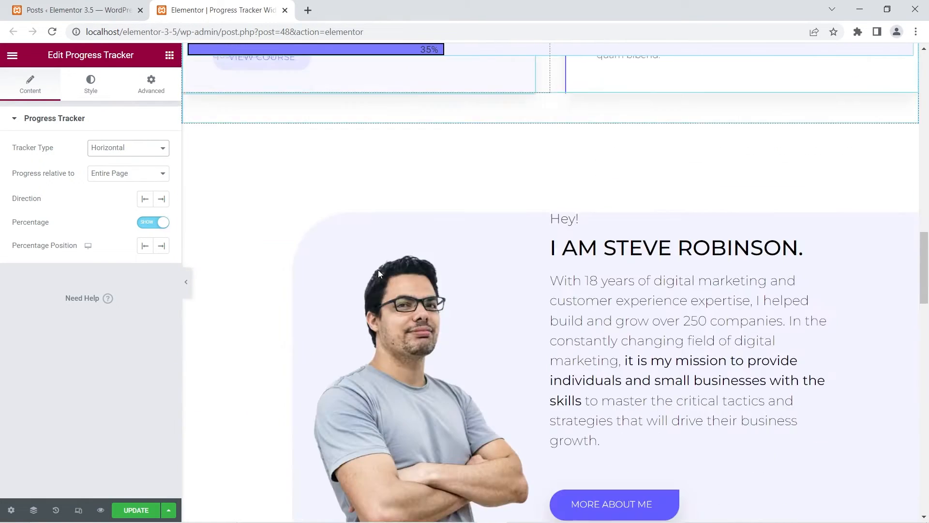
{"action": "scroll", "coordinate": [378, 274], "scroll_direction": "down", "scroll_amount": 15}
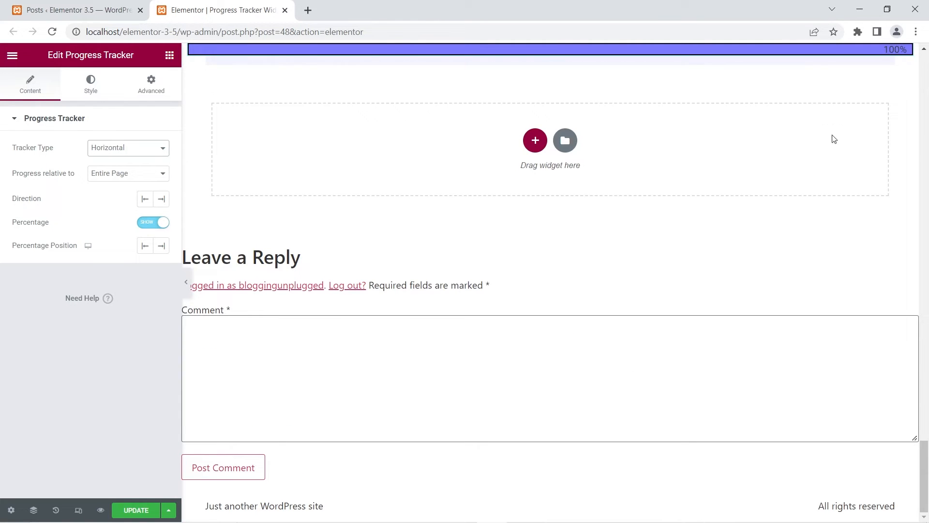
{"action": "scroll", "coordinate": [809, 290], "scroll_direction": "up", "scroll_amount": 10}
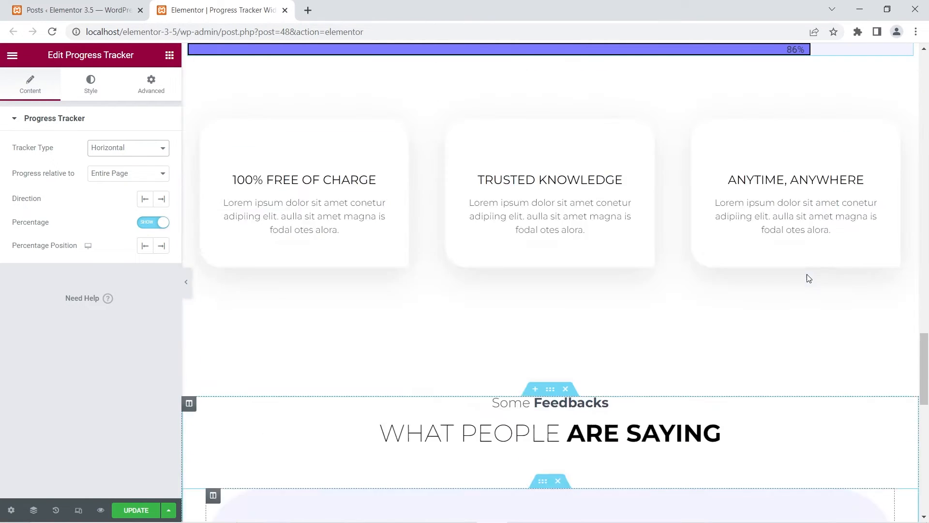
{"action": "scroll", "coordinate": [807, 274], "scroll_direction": "up", "scroll_amount": 15}
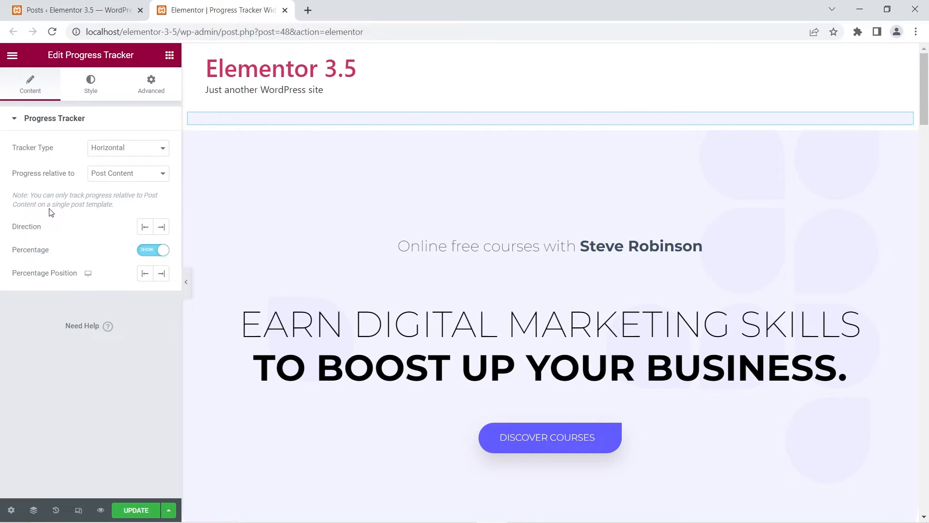
Set the tracker's progress relative to Post Content and check how the bar behaves down the page.
{"action": "left_click", "coordinate": [117, 174]}
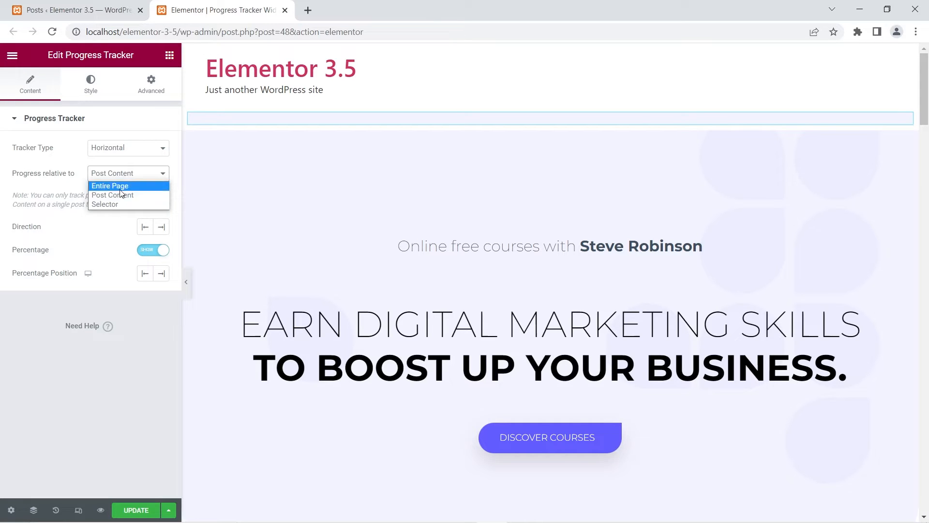
{"action": "left_click", "coordinate": [121, 195]}
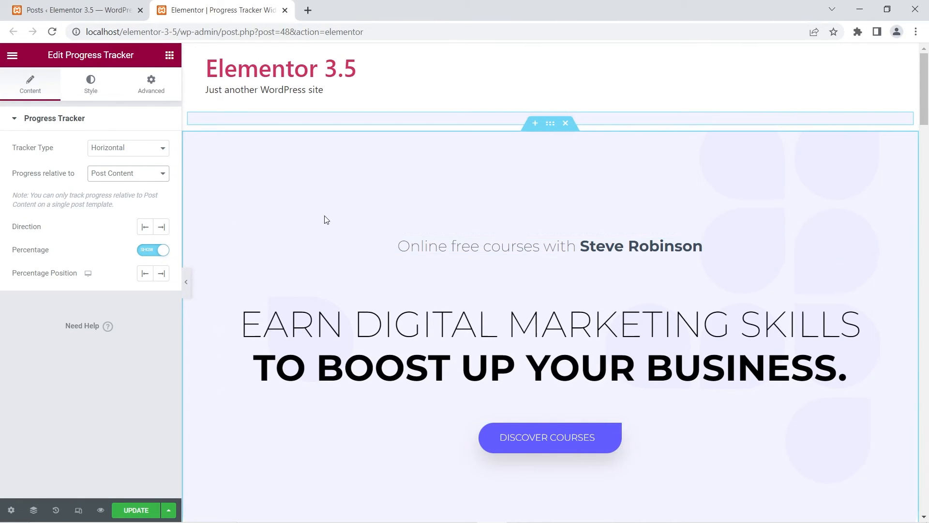
{"action": "scroll", "coordinate": [326, 219], "scroll_direction": "down", "scroll_amount": 15}
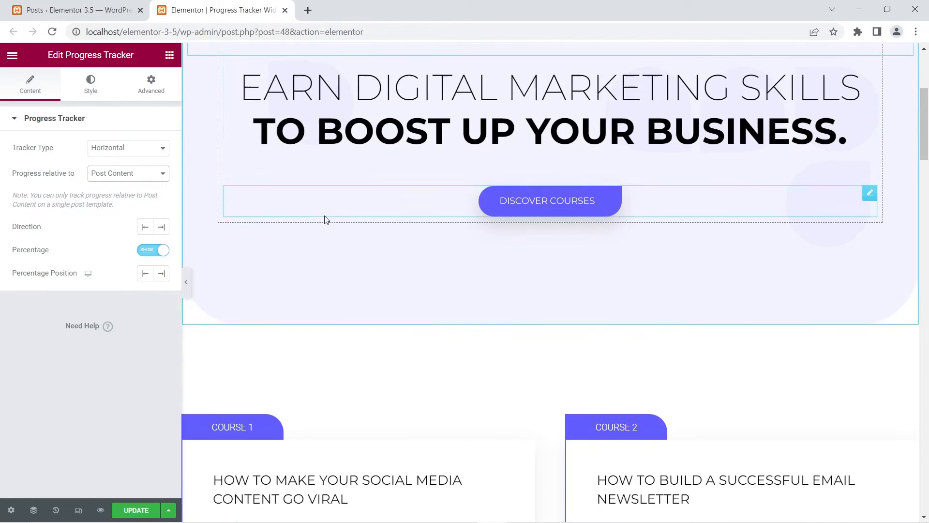
{"action": "scroll", "coordinate": [325, 219], "scroll_direction": "down", "scroll_amount": 20}
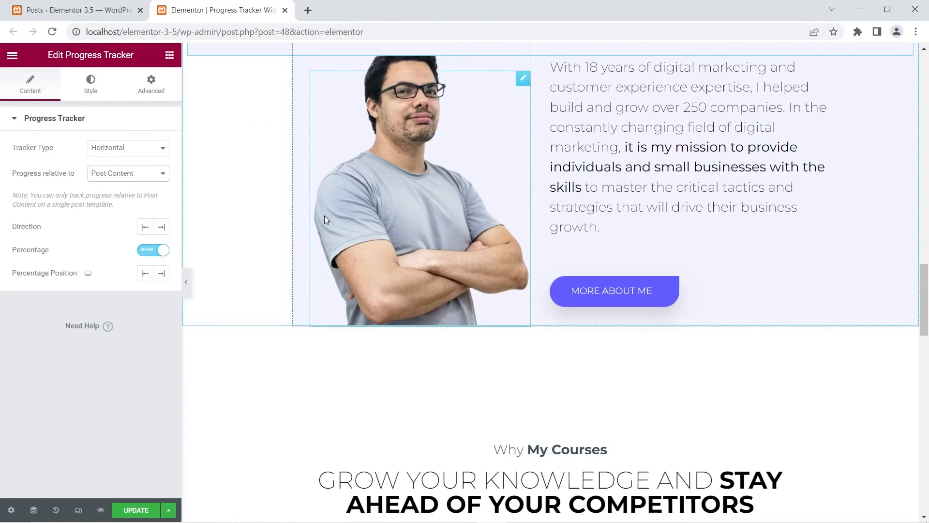
{"action": "scroll", "coordinate": [325, 219], "scroll_direction": "up", "scroll_amount": 12}
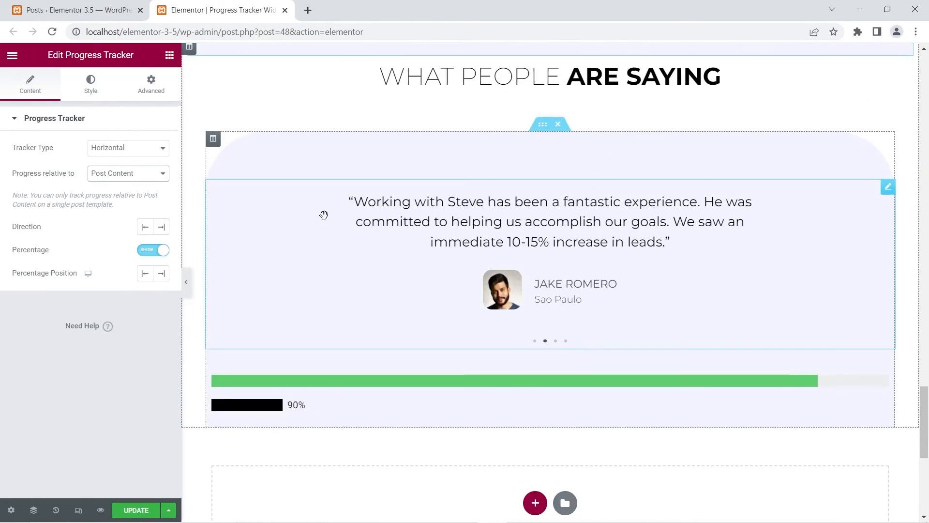
Read the note about tracking progress relative to Post Content on a single post template.
{"action": "scroll", "coordinate": [325, 218], "scroll_direction": "up", "scroll_amount": 15}
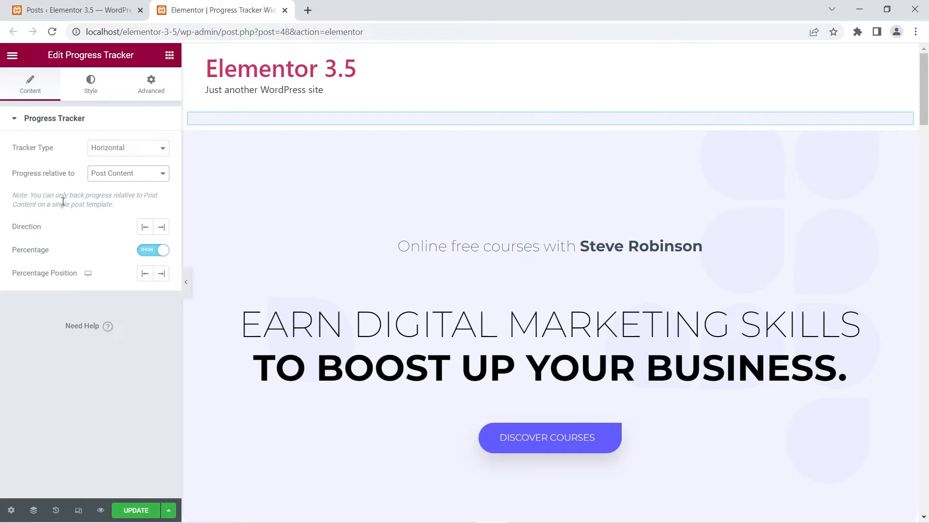
{"action": "left_click_drag", "start_coordinate": [13, 194], "coordinate": [124, 210]}
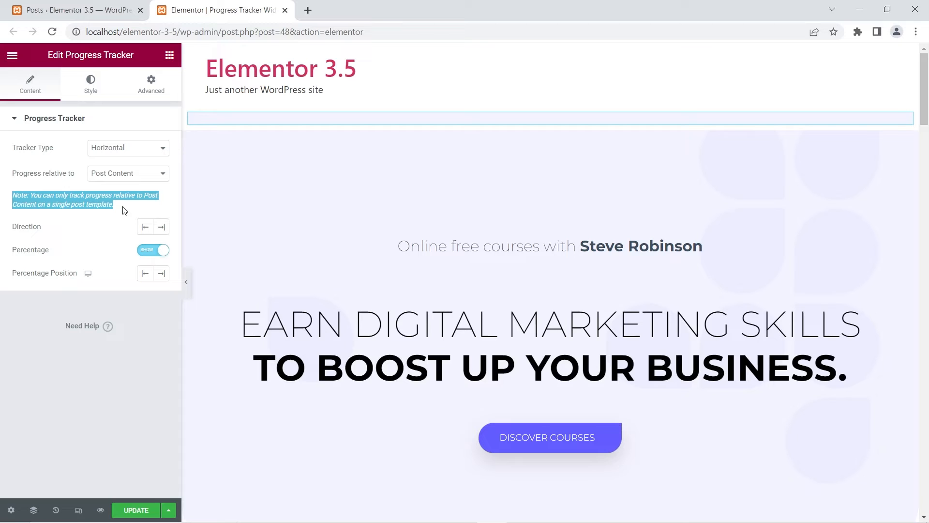
{"action": "left_click", "coordinate": [125, 209]}
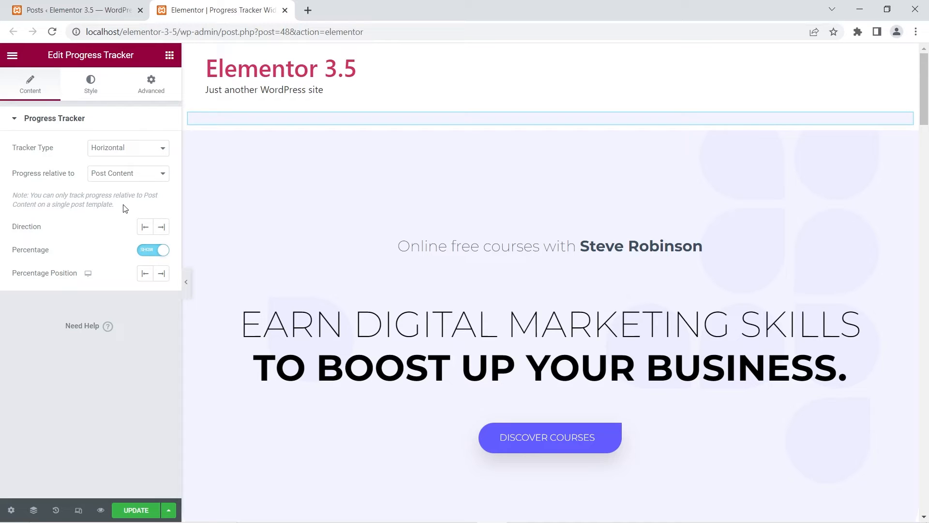
Set the tracker's progress relative to Selector, using the .course-5 selector, and check the bar above the course sections.
{"action": "left_click", "coordinate": [145, 176]}
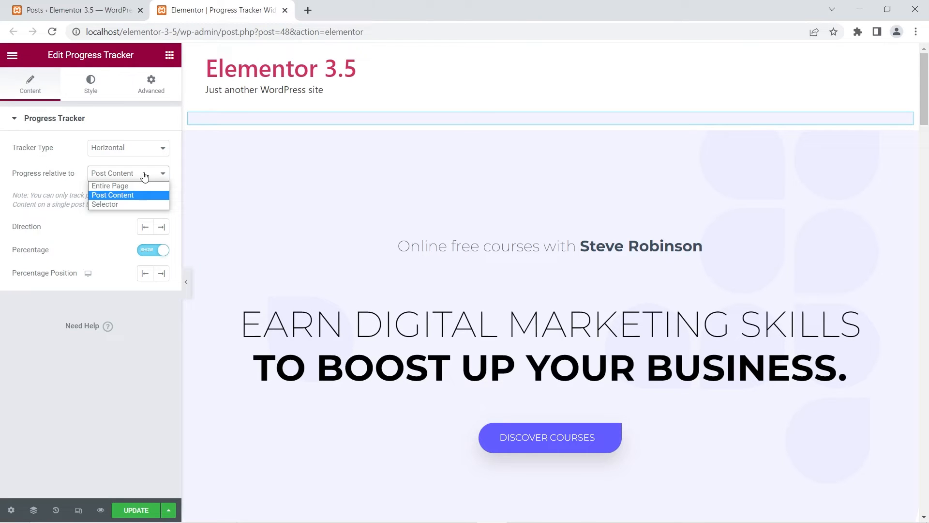
{"action": "left_click", "coordinate": [123, 204]}
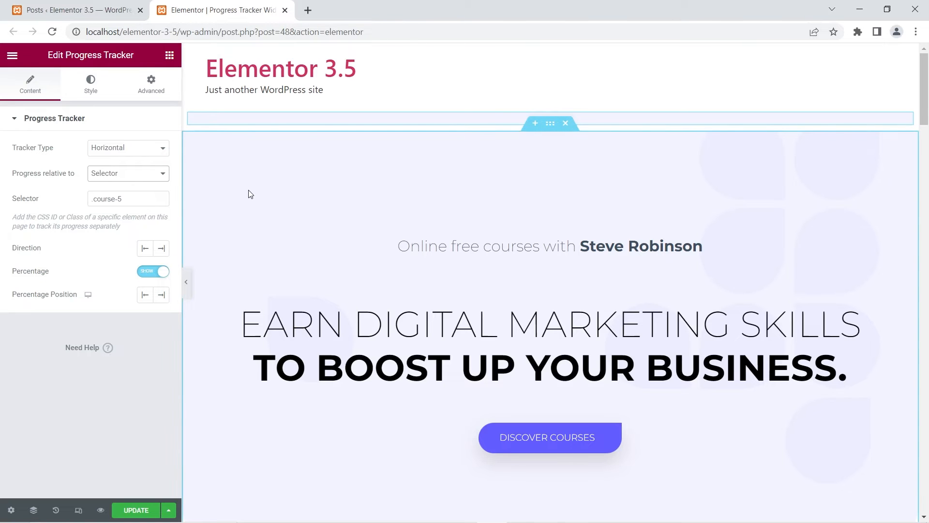
{"action": "scroll", "coordinate": [248, 190], "scroll_direction": "down", "scroll_amount": 3}
{"action": "scroll", "coordinate": [249, 190], "scroll_direction": "down", "scroll_amount": 7}
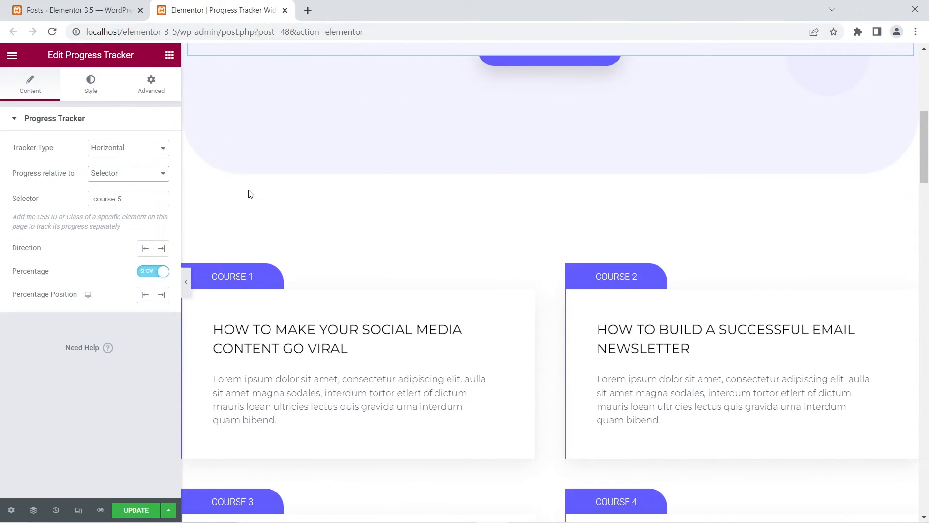
Open the Course 5 heading's advanced settings and check its CSS class.
{"action": "scroll", "coordinate": [251, 194], "scroll_direction": "down", "scroll_amount": 5}
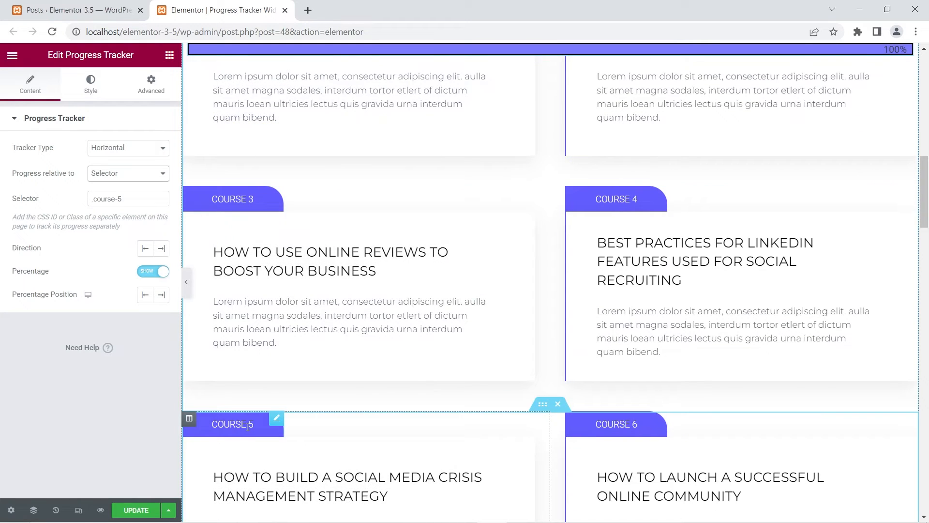
{"action": "left_click", "coordinate": [277, 420]}
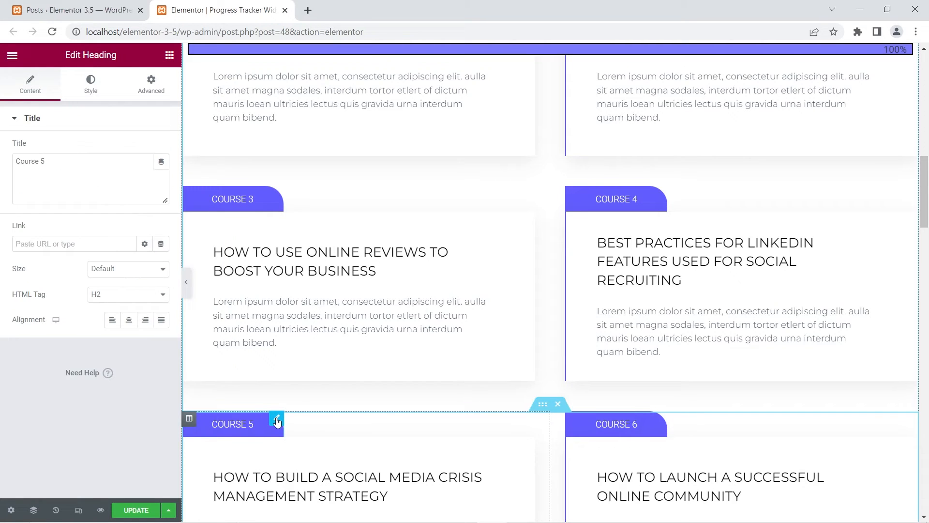
{"action": "left_click", "coordinate": [160, 99]}
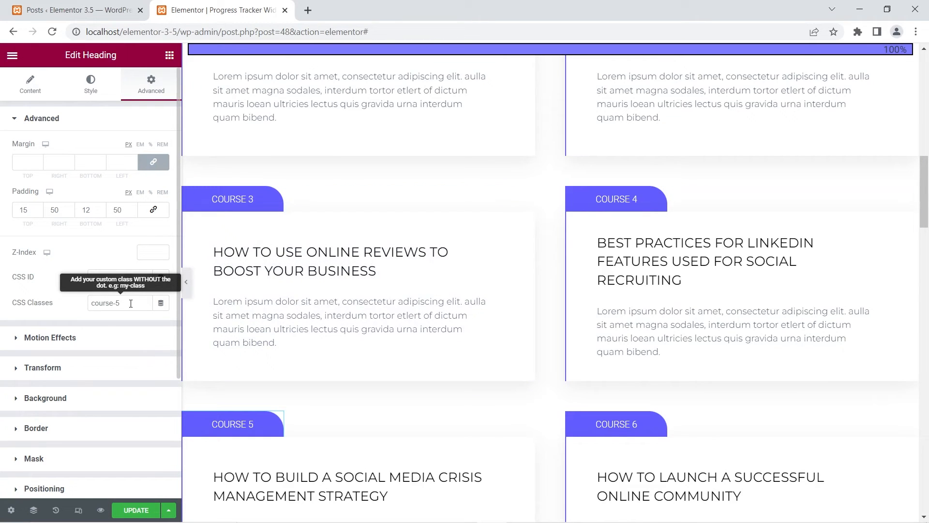
Reopen the horizontal tracker's settings and check how its bar behaves as the page approaches the Course 5 section.
{"action": "scroll", "coordinate": [420, 291], "scroll_direction": "up", "scroll_amount": 15}
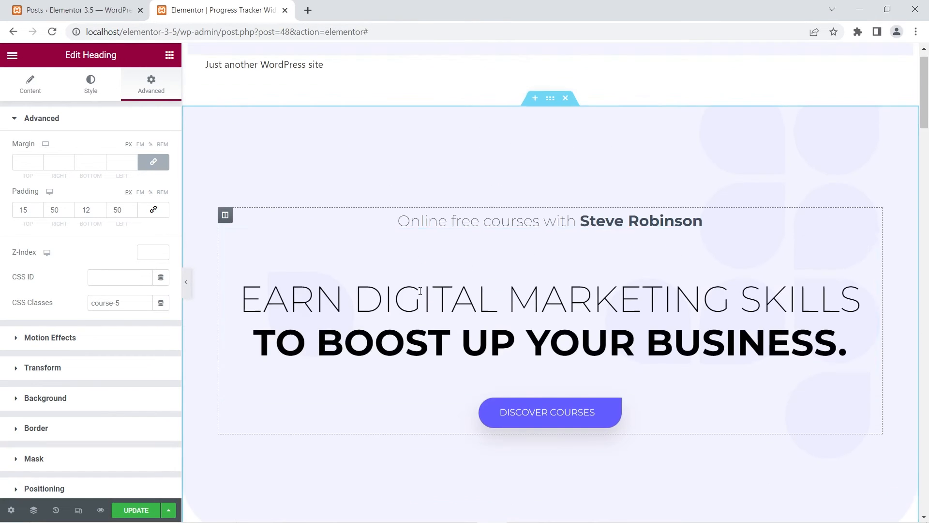
{"action": "scroll", "coordinate": [420, 291], "scroll_direction": "up", "scroll_amount": 1}
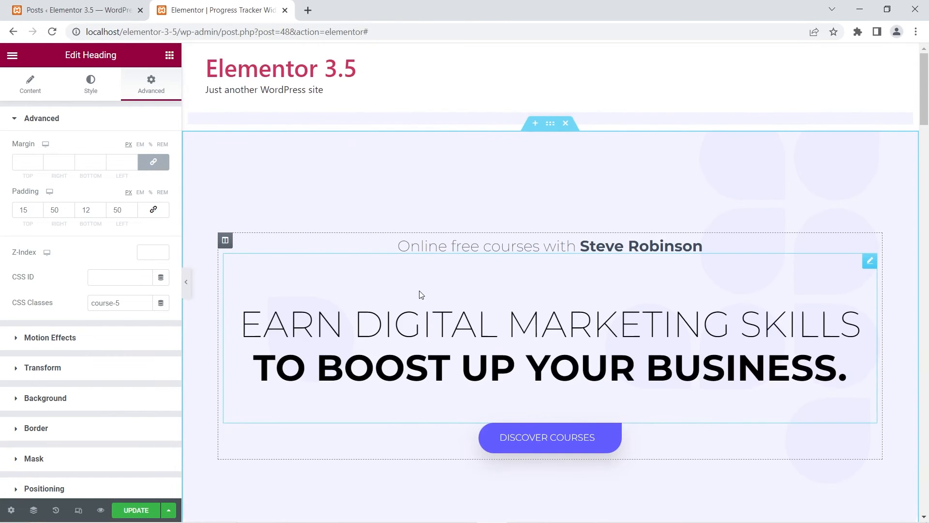
{"action": "left_click", "coordinate": [386, 122]}
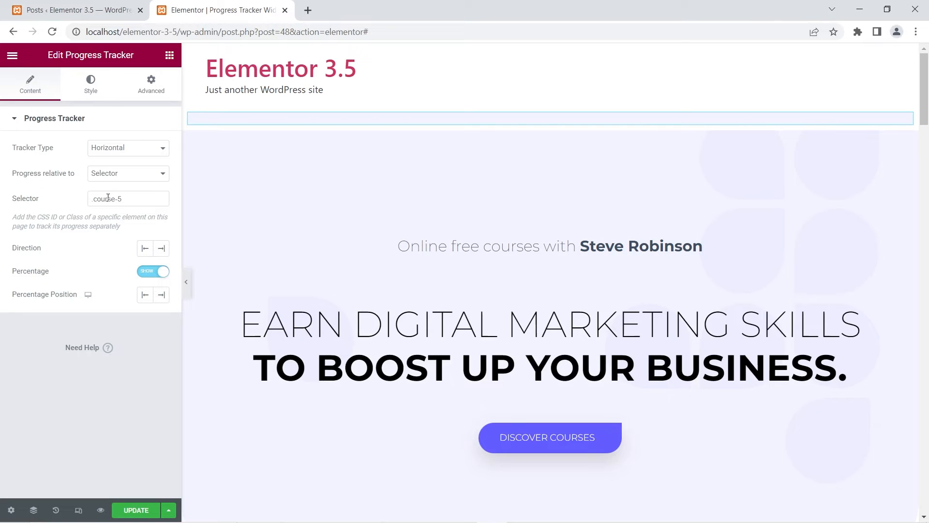
{"action": "scroll", "coordinate": [312, 346], "scroll_direction": "down", "scroll_amount": 10}
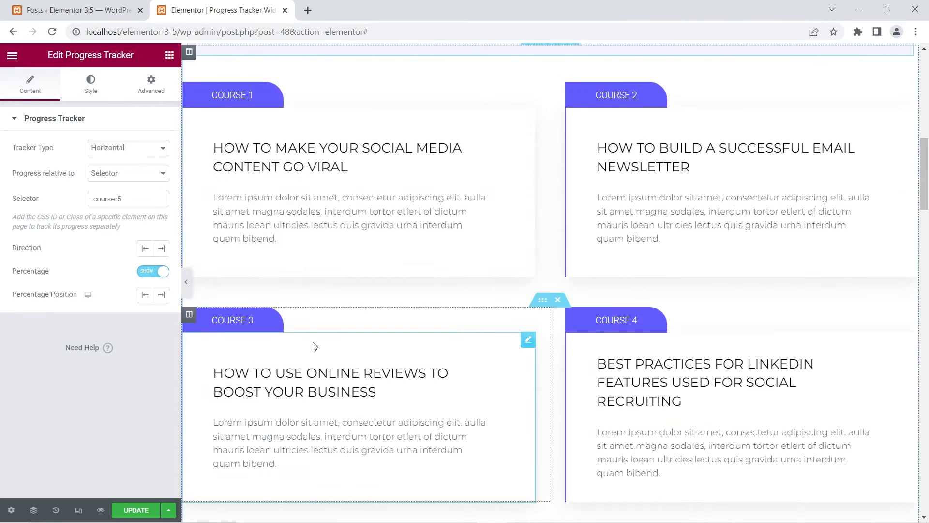
{"action": "scroll", "coordinate": [314, 345], "scroll_direction": "down", "scroll_amount": 4}
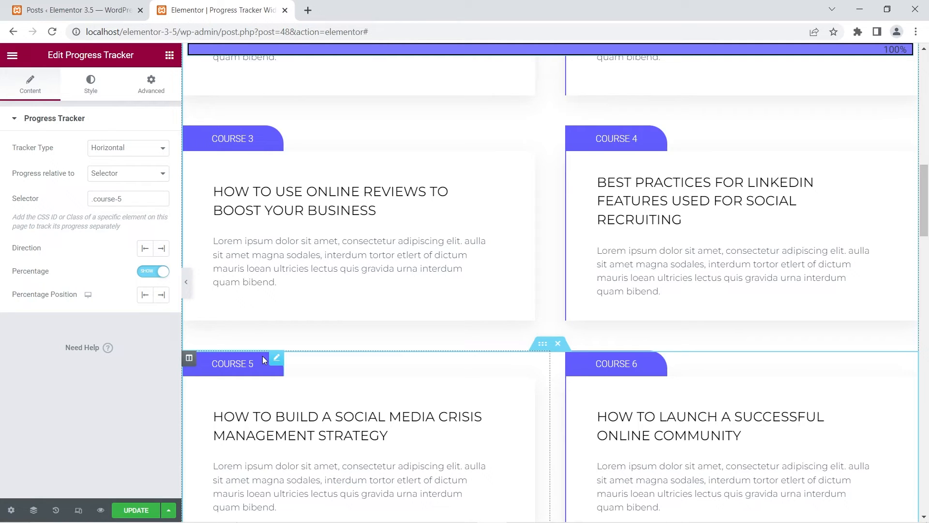
Set the tracker's progress relative to Entire Page with direction Left, and check how the bar fills through the course sections.
{"action": "left_click", "coordinate": [150, 173]}
{"action": "left_click", "coordinate": [126, 190]}
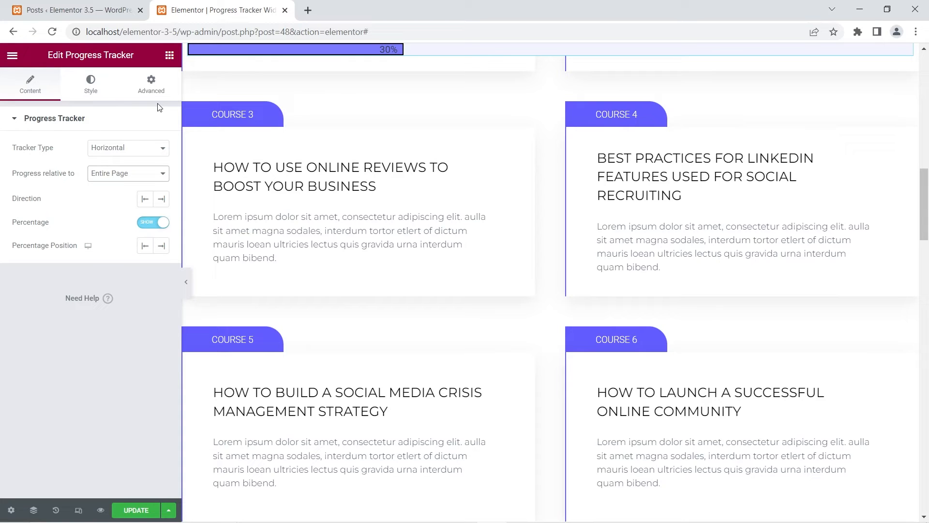
{"action": "left_click", "coordinate": [146, 202]}
{"action": "scroll", "coordinate": [332, 209], "scroll_direction": "down", "scroll_amount": 1}
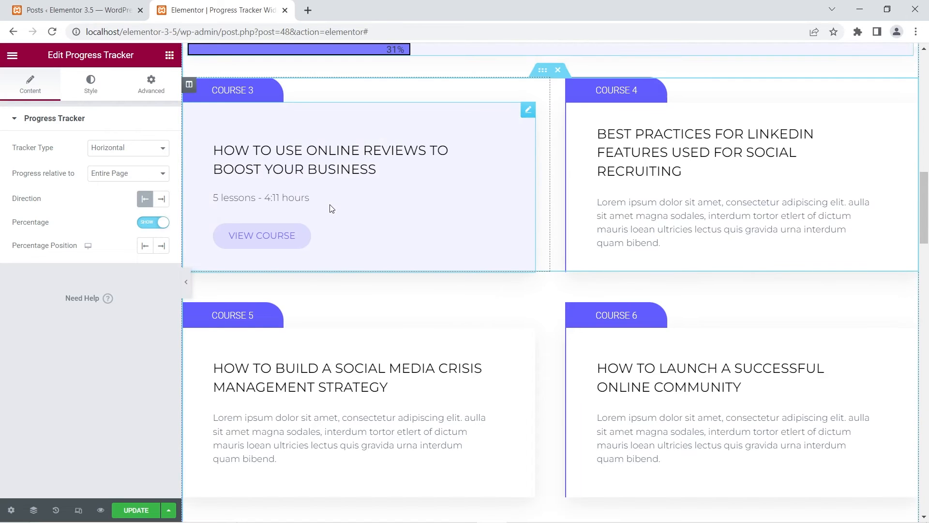
{"action": "scroll", "coordinate": [332, 210], "scroll_direction": "down", "scroll_amount": 9}
{"action": "scroll", "coordinate": [332, 209], "scroll_direction": "up", "scroll_amount": 6}
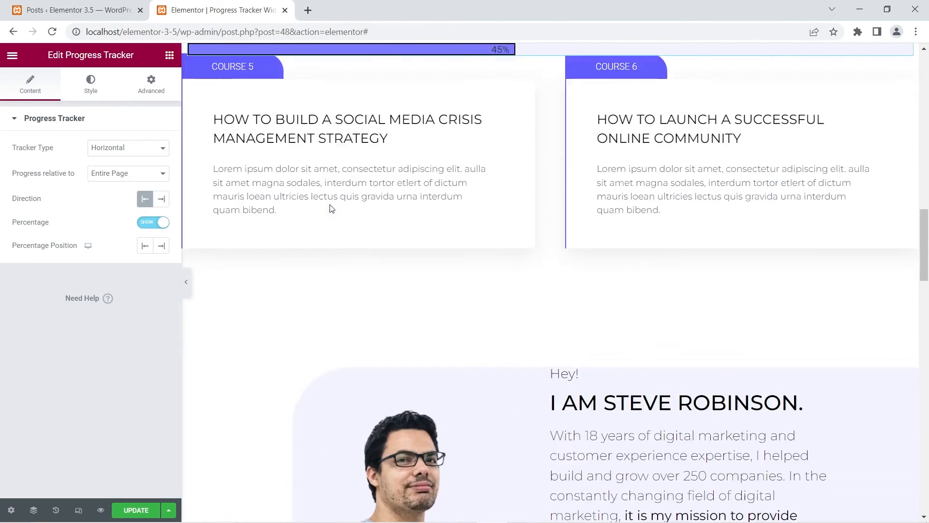
{"action": "scroll", "coordinate": [332, 209], "scroll_direction": "up", "scroll_amount": 5}
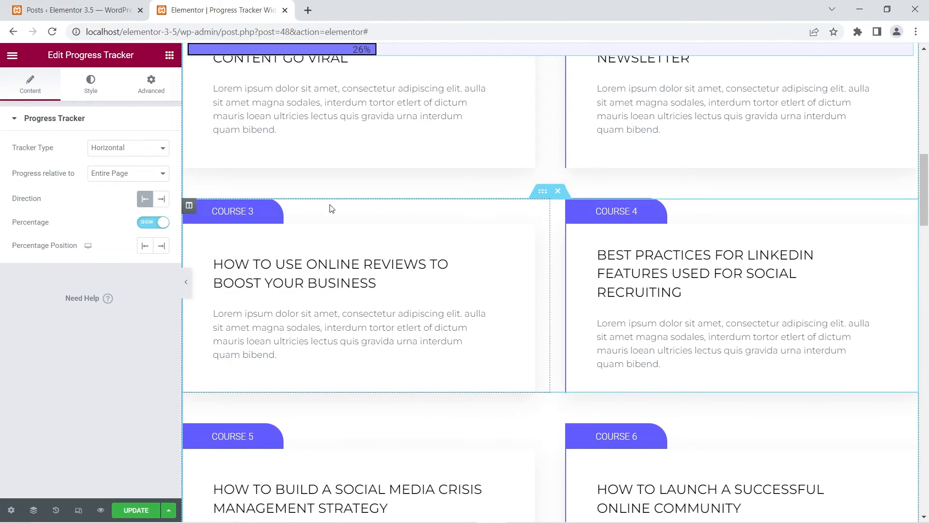
Set the tracker's direction to Right, check how the bar fills along the page, and clear the direction choice.
{"action": "left_click", "coordinate": [164, 199]}
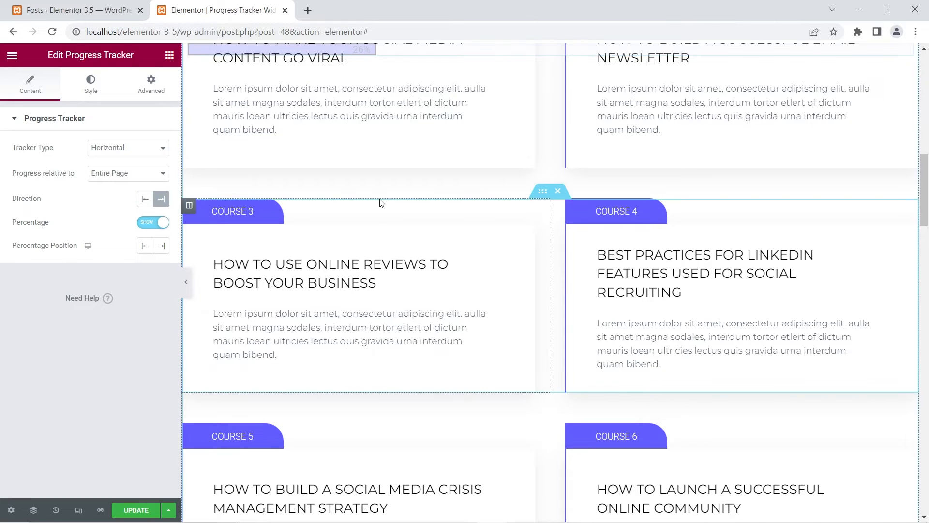
{"action": "scroll", "coordinate": [382, 203], "scroll_direction": "down", "scroll_amount": 1}
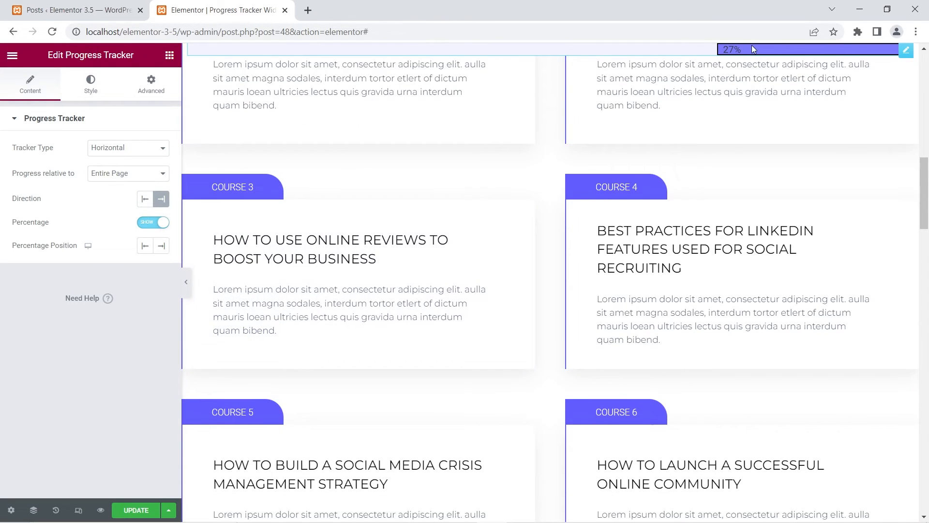
{"action": "scroll", "coordinate": [538, 131], "scroll_direction": "down", "scroll_amount": 15}
{"action": "scroll", "coordinate": [526, 152], "scroll_direction": "up", "scroll_amount": 6}
{"action": "scroll", "coordinate": [527, 151], "scroll_direction": "up", "scroll_amount": 10}
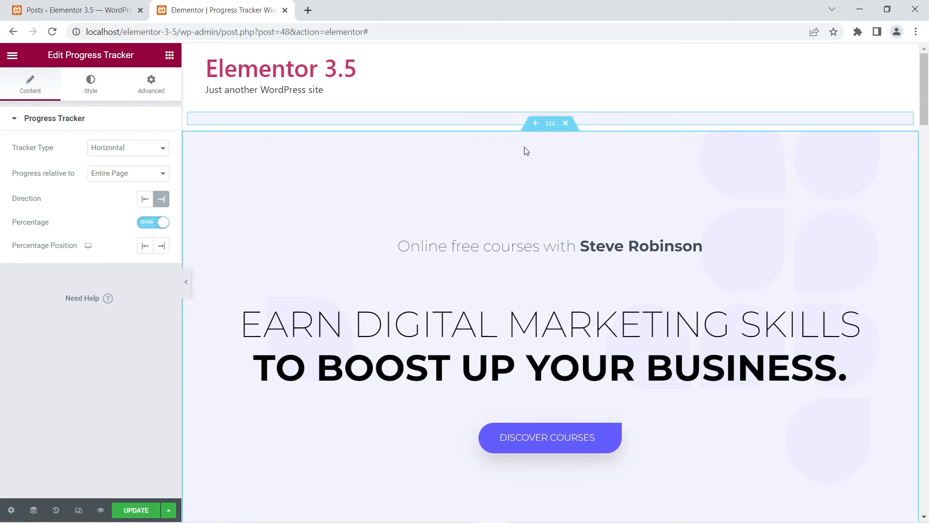
{"action": "left_click", "coordinate": [165, 203]}
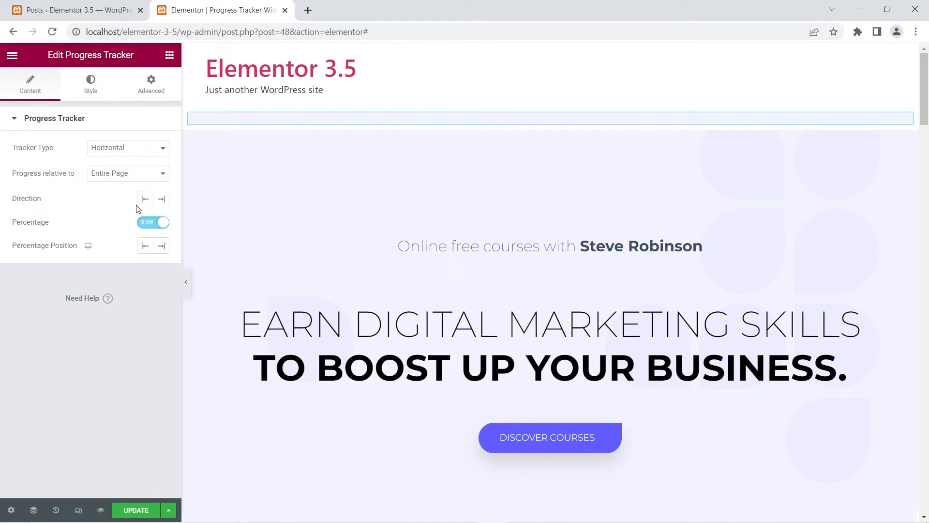
Switch the tracker's direction to Right and then to Left, and clear the direction choice again.
{"action": "left_click", "coordinate": [163, 203]}
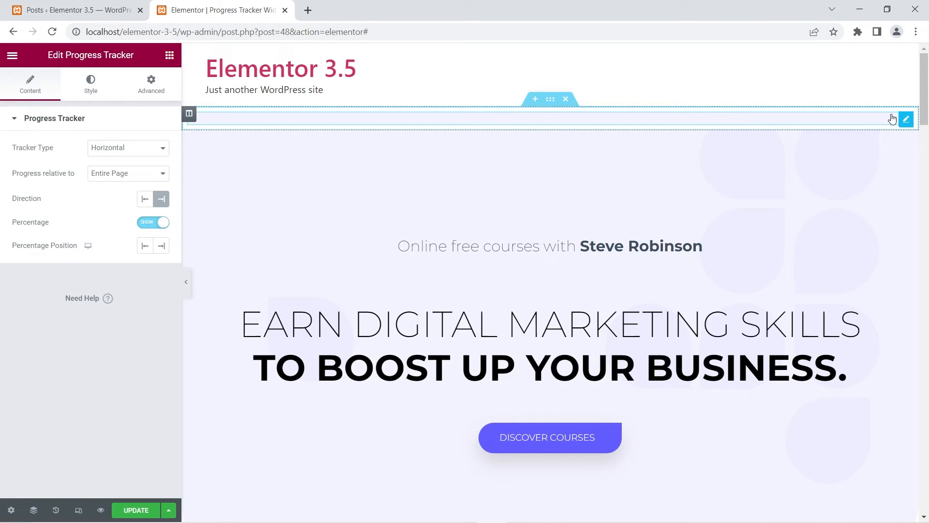
{"action": "left_click", "coordinate": [147, 200]}
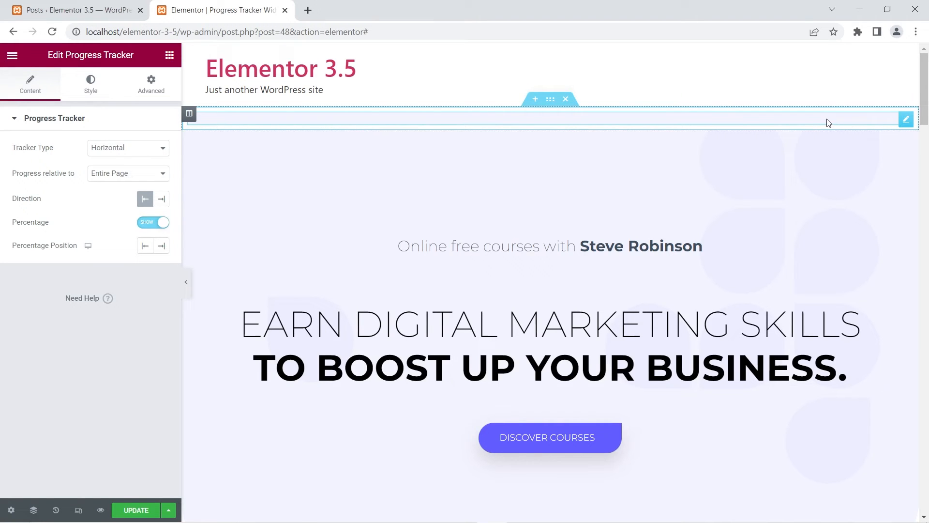
{"action": "left_click", "coordinate": [145, 199]}
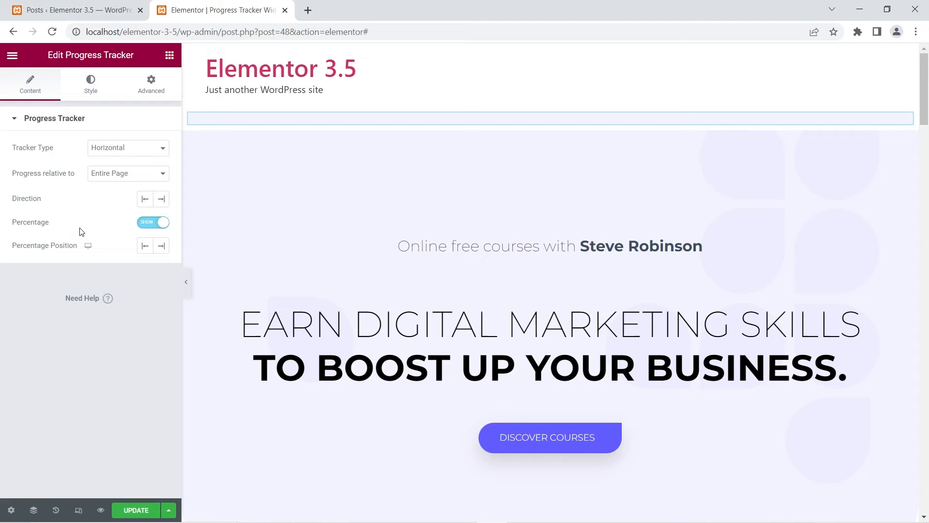
Hide the horizontal tracker's percentage, check the bar without the number down the page, and show the percentage again.
{"action": "left_click", "coordinate": [147, 223]}
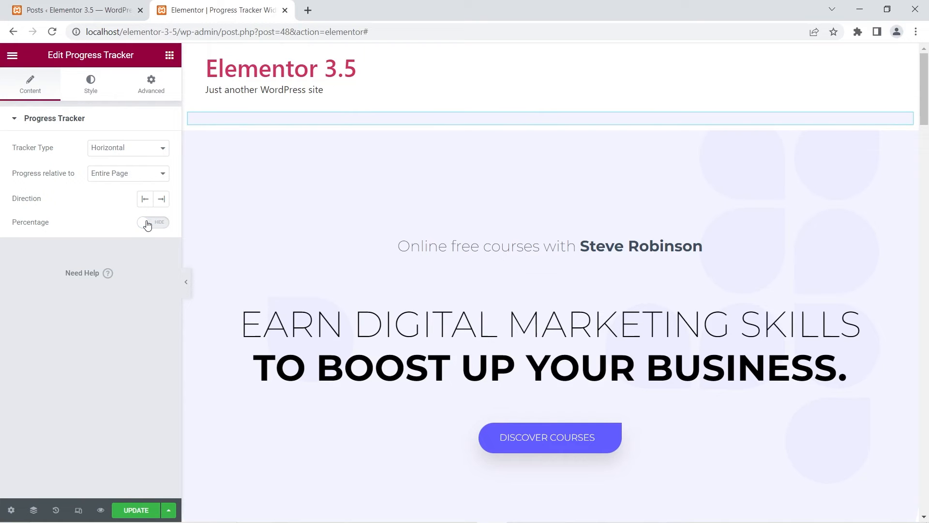
{"action": "scroll", "coordinate": [260, 192], "scroll_direction": "down", "scroll_amount": 5}
{"action": "scroll", "coordinate": [260, 193], "scroll_direction": "down", "scroll_amount": 12}
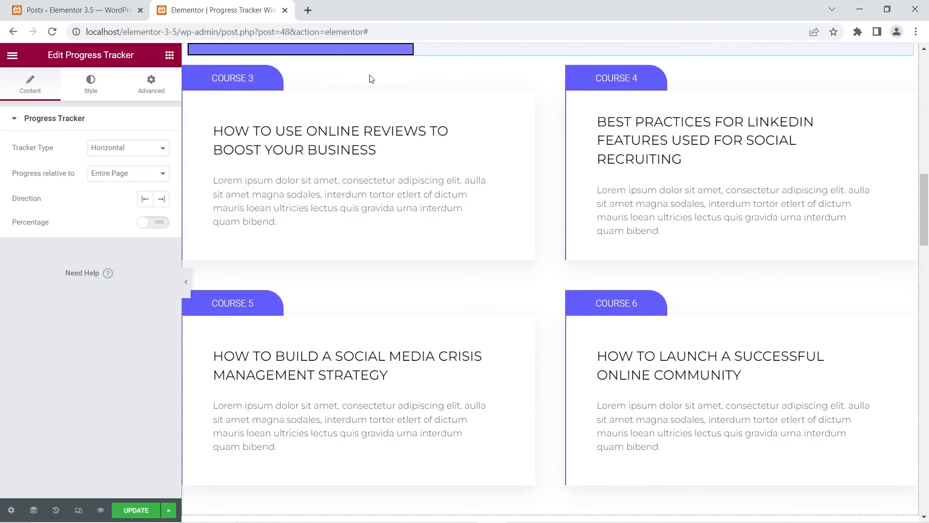
{"action": "left_click", "coordinate": [157, 228]}
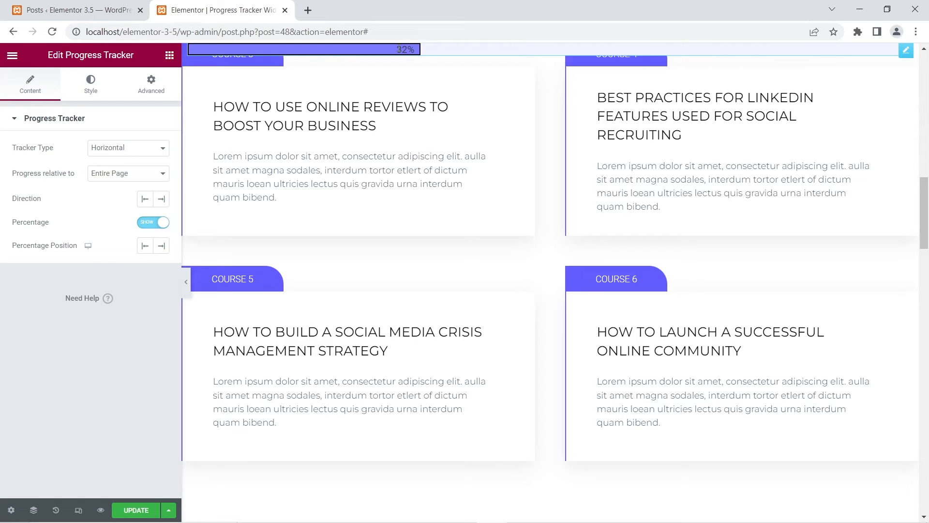
Set the percentage position to Left and then Right, and check the number's placement further down the page.
{"action": "left_click", "coordinate": [145, 246]}
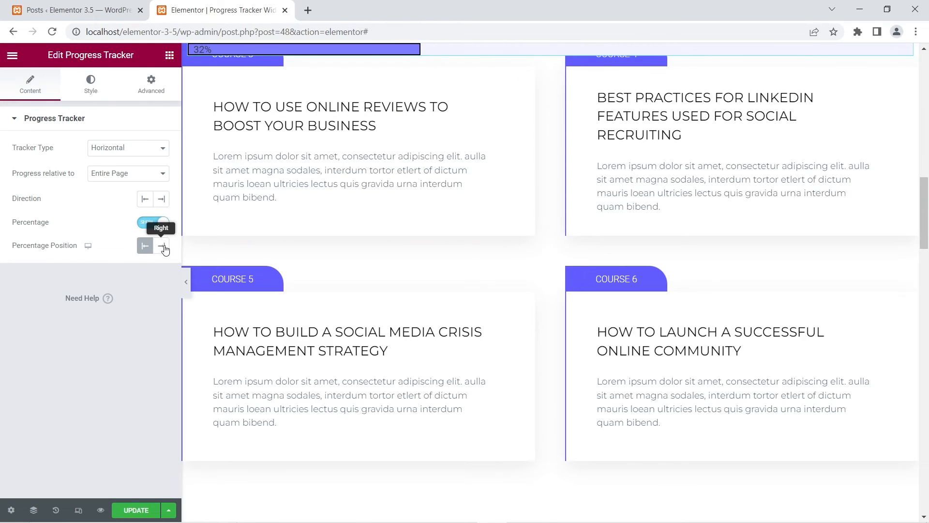
{"action": "left_click", "coordinate": [164, 247]}
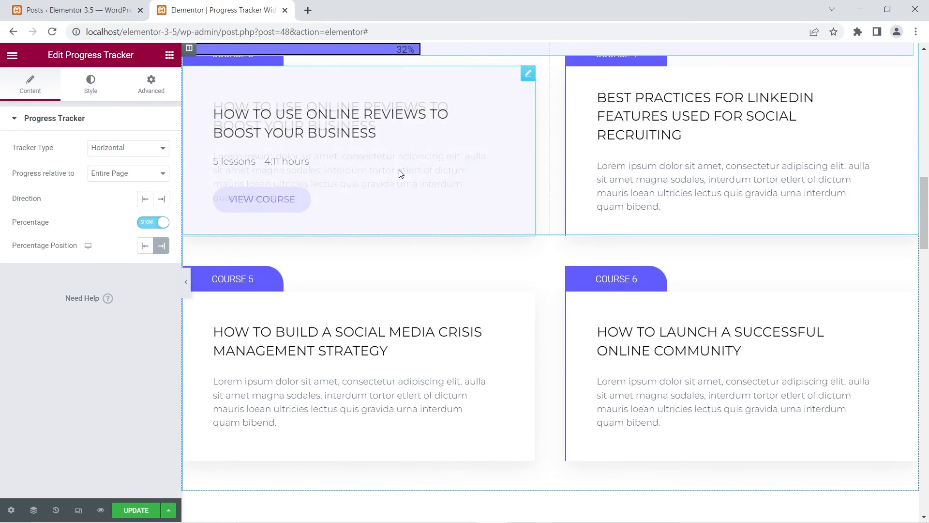
{"action": "scroll", "coordinate": [400, 175], "scroll_direction": "down", "scroll_amount": 20}
{"action": "scroll", "coordinate": [400, 175], "scroll_direction": "down", "scroll_amount": 10}
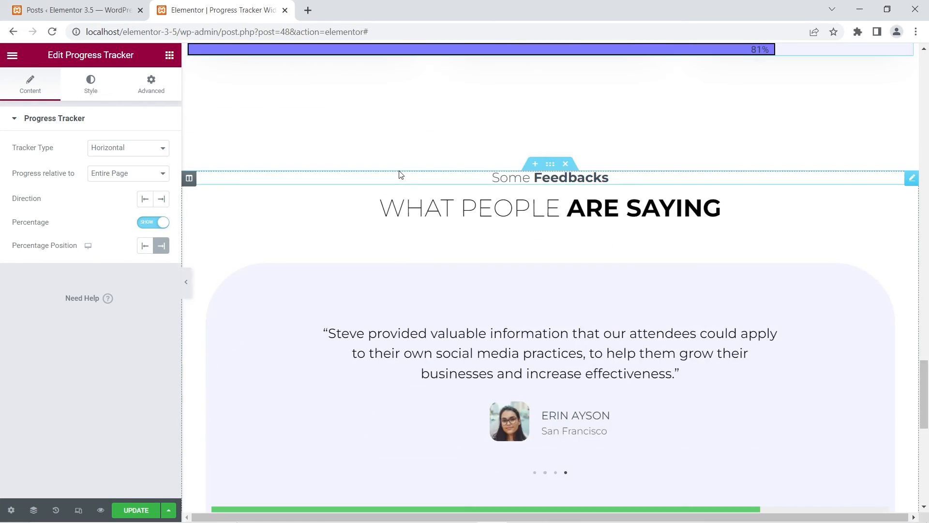
Set the percentage position to Left again and clear the position choice.
{"action": "left_click", "coordinate": [147, 249]}
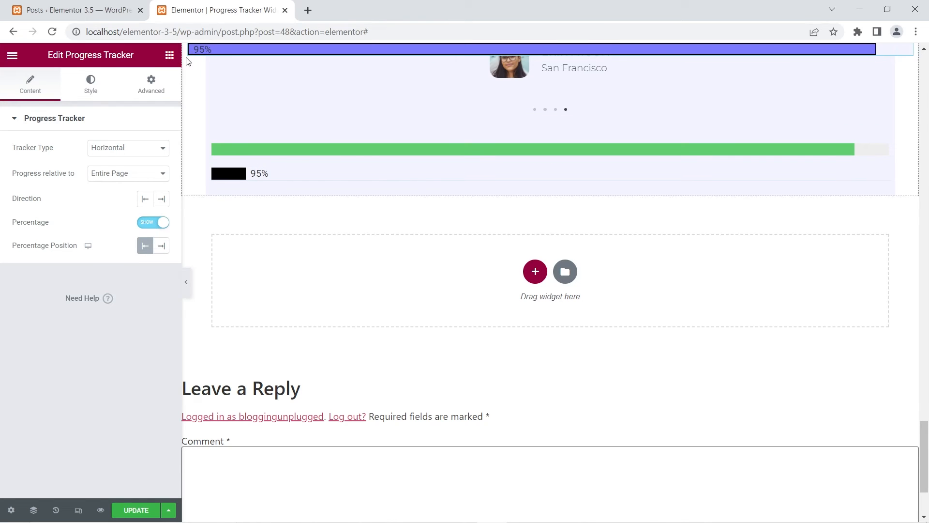
{"action": "left_click", "coordinate": [146, 248]}
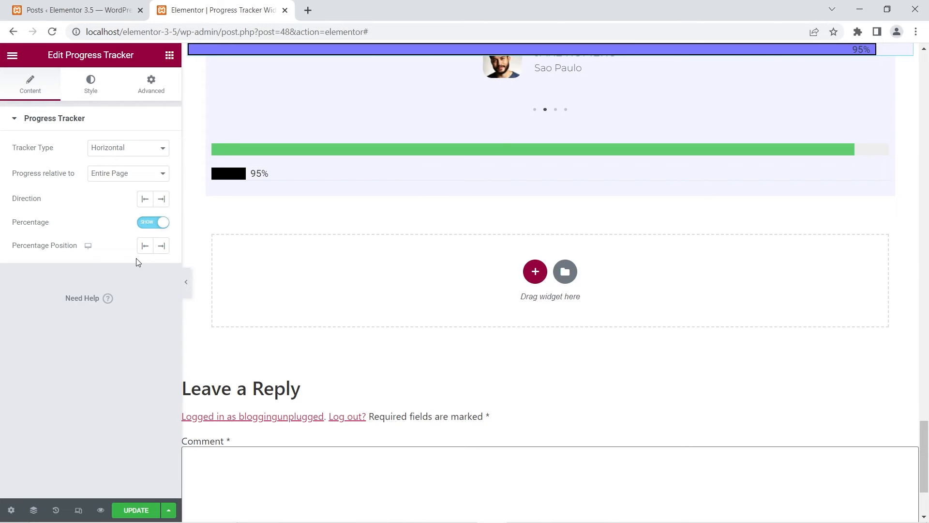
Return to the top of the page and open the Progress Tracker's style settings.
{"action": "scroll", "coordinate": [357, 255], "scroll_direction": "up", "scroll_amount": 15}
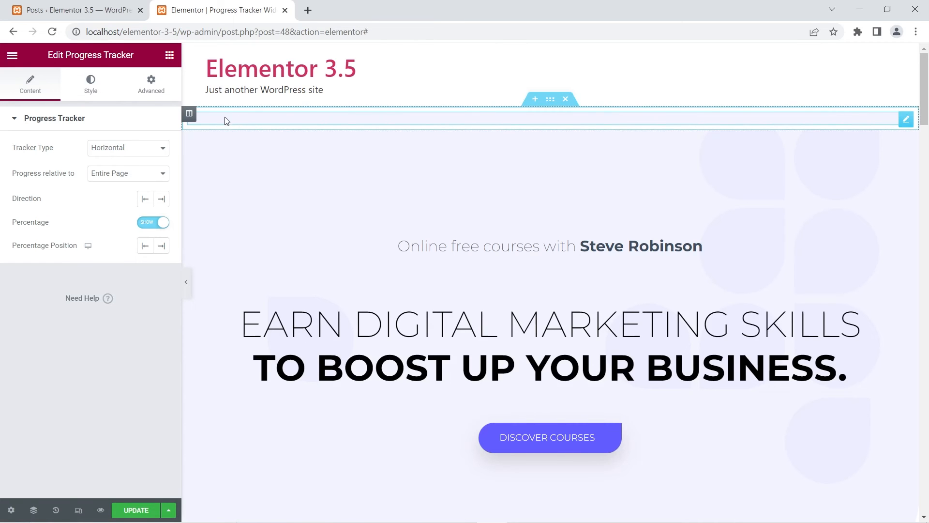
{"action": "left_click", "coordinate": [92, 90]}
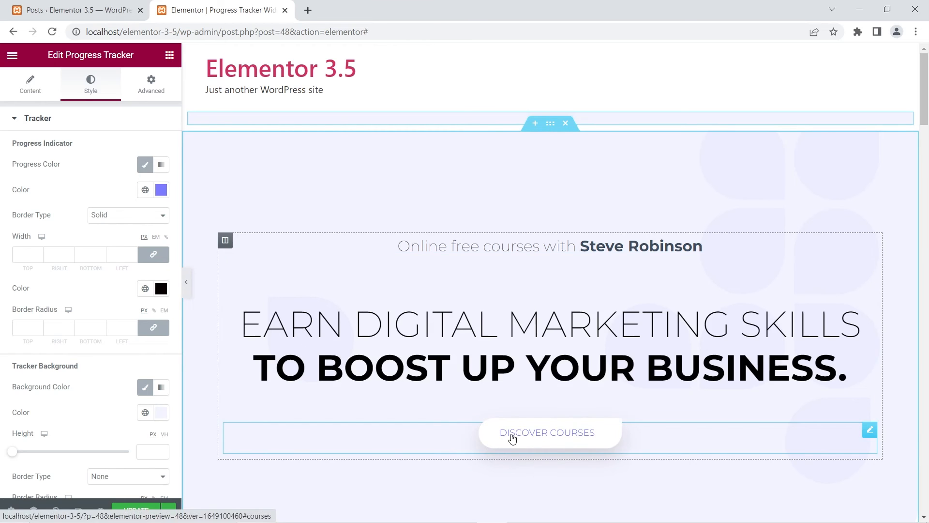
Check the tracker's progress bar further down the page and set the tracker background's height to 10 px.
{"action": "scroll", "coordinate": [329, 183], "scroll_direction": "down", "scroll_amount": 10}
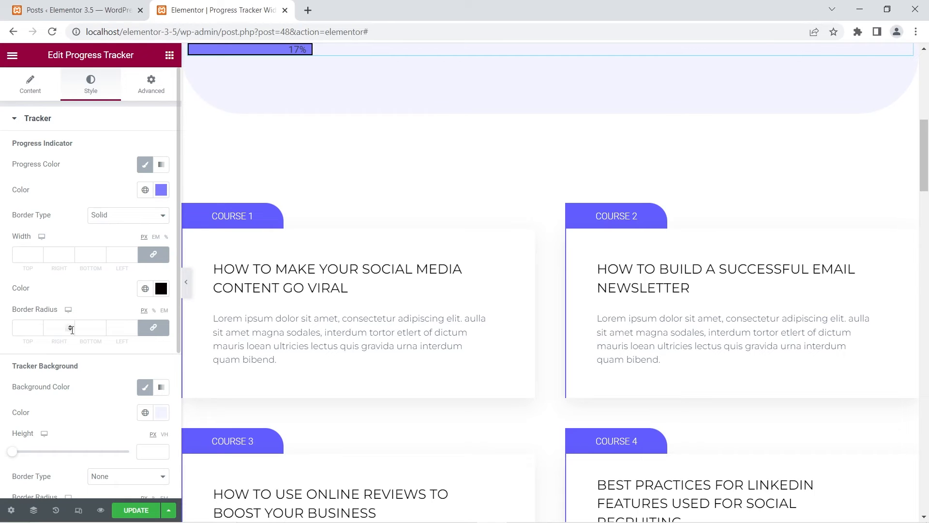
{"action": "scroll", "coordinate": [73, 310], "scroll_direction": "down", "scroll_amount": 3}
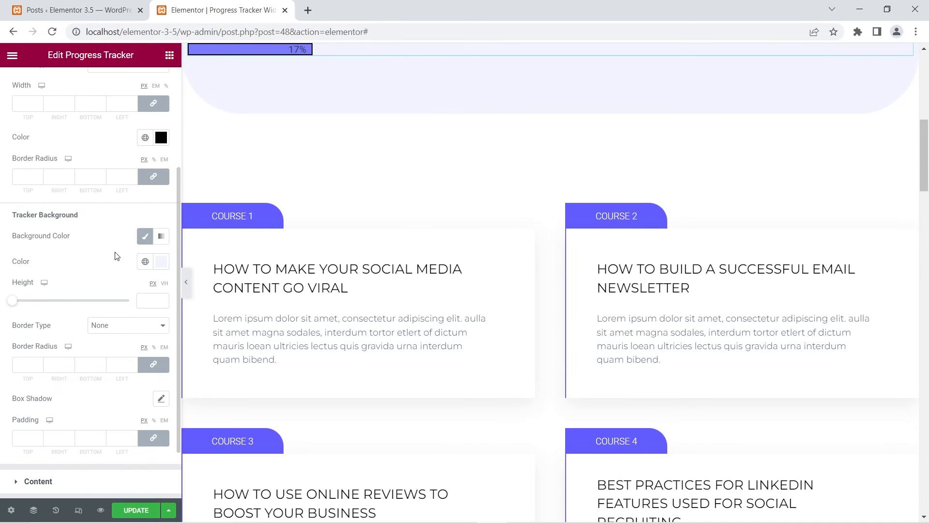
{"action": "scroll", "coordinate": [371, 187], "scroll_direction": "up", "scroll_amount": 10}
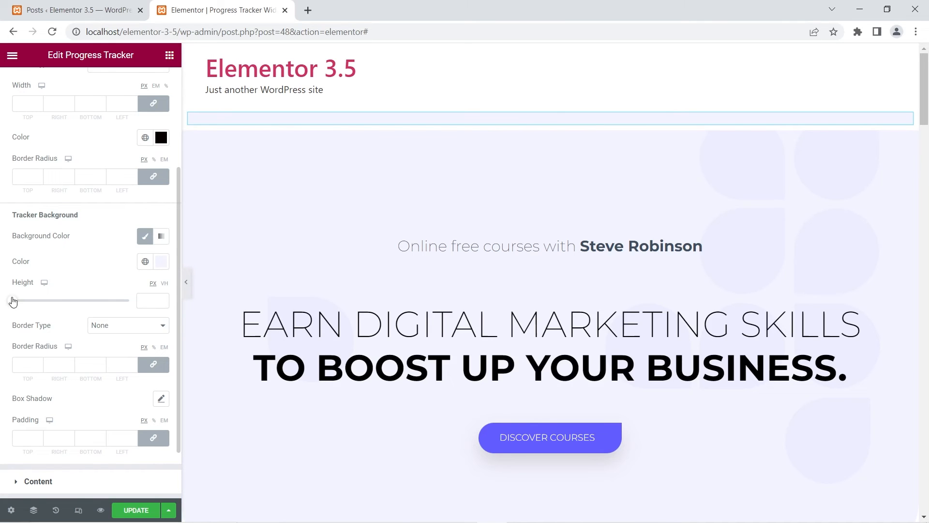
{"action": "mouse_move", "coordinate": [13, 300]}
{"action": "left_mouse_down"}
{"action": "mouse_move", "coordinate": [33, 303]}
{"action": "mouse_move", "coordinate": [24, 305]}
{"action": "left_mouse_up"}
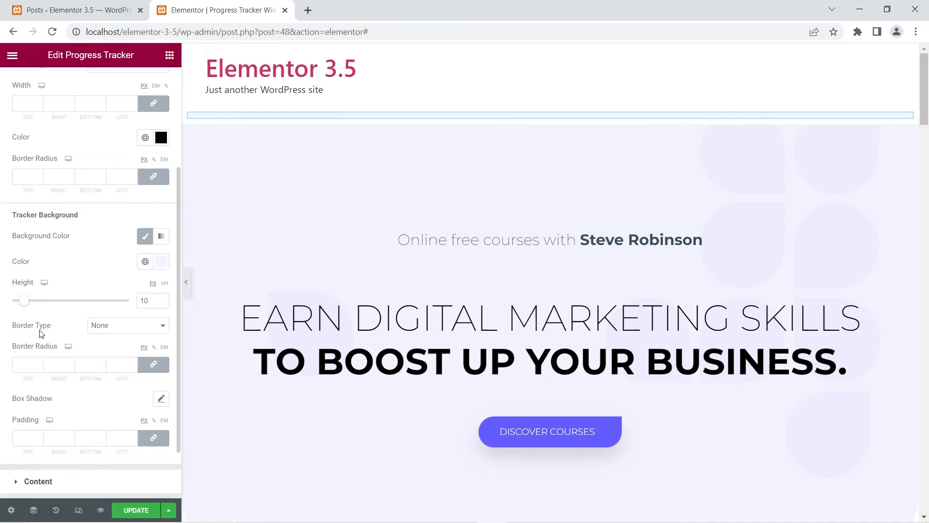
Give the tracker background a Solid border in red, #F00707.
{"action": "left_click", "coordinate": [110, 329]}
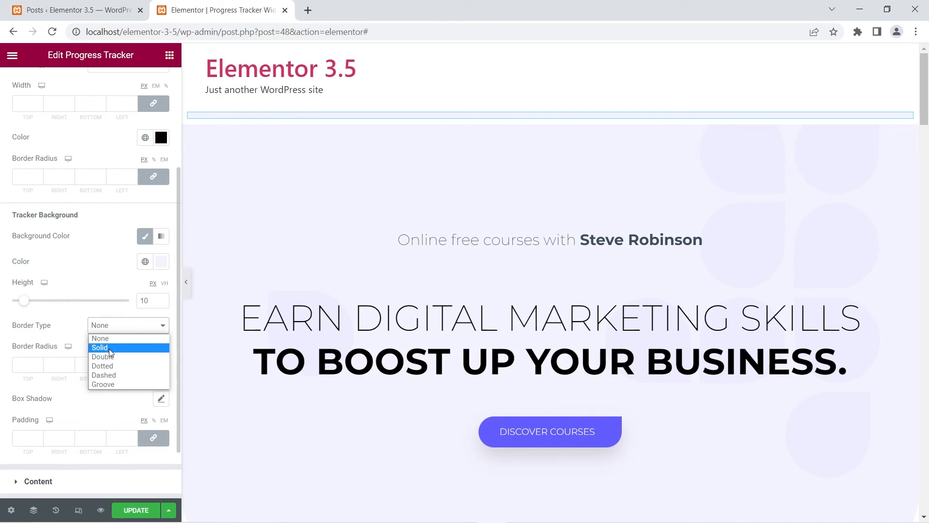
{"action": "left_click", "coordinate": [109, 348]}
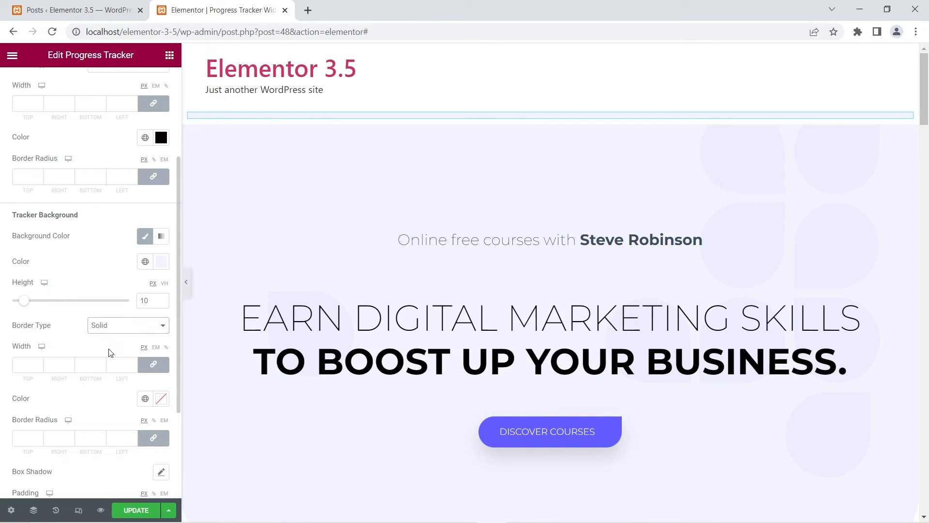
{"action": "left_click", "coordinate": [161, 399]}
{"action": "left_click_drag", "start_coordinate": [91, 325], "coordinate": [156, 233]}
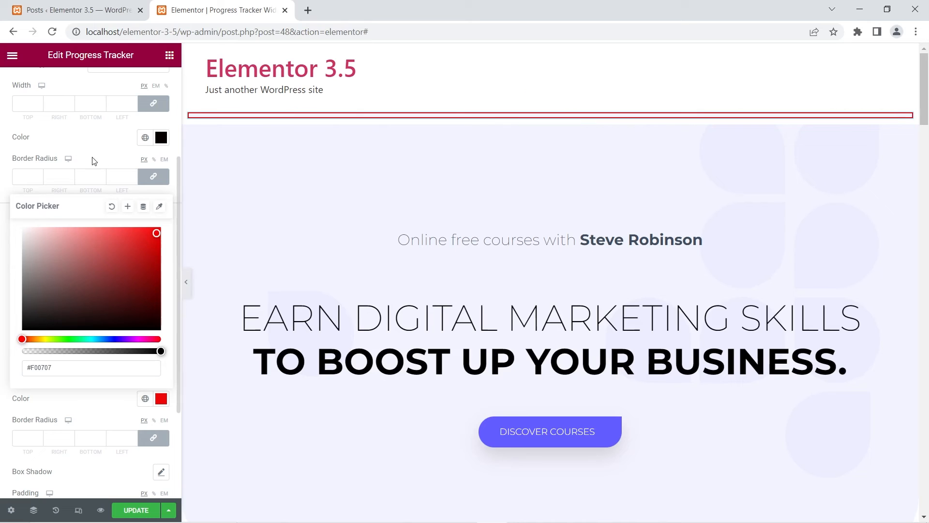
{"action": "left_click", "coordinate": [104, 145]}
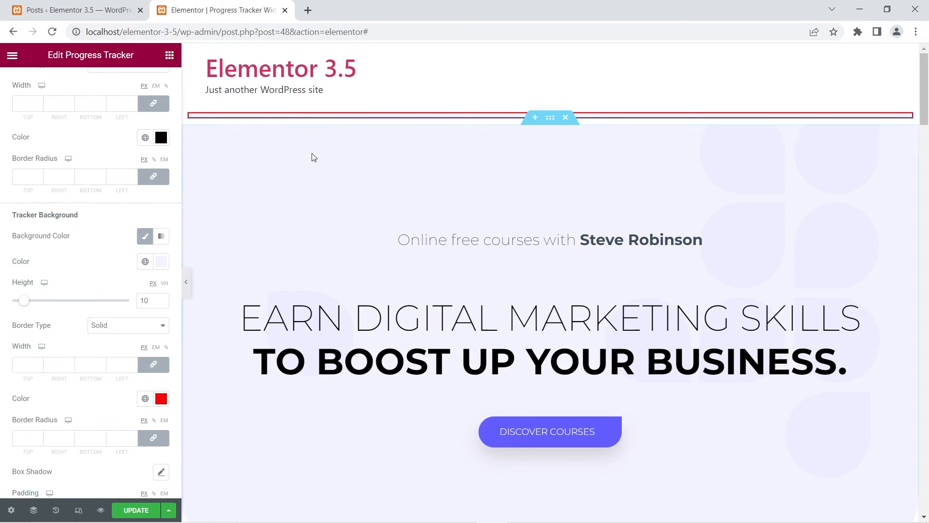
Try a box shadow on the tracker background and reset it to default.
{"action": "scroll", "coordinate": [92, 309], "scroll_direction": "down", "scroll_amount": 3}
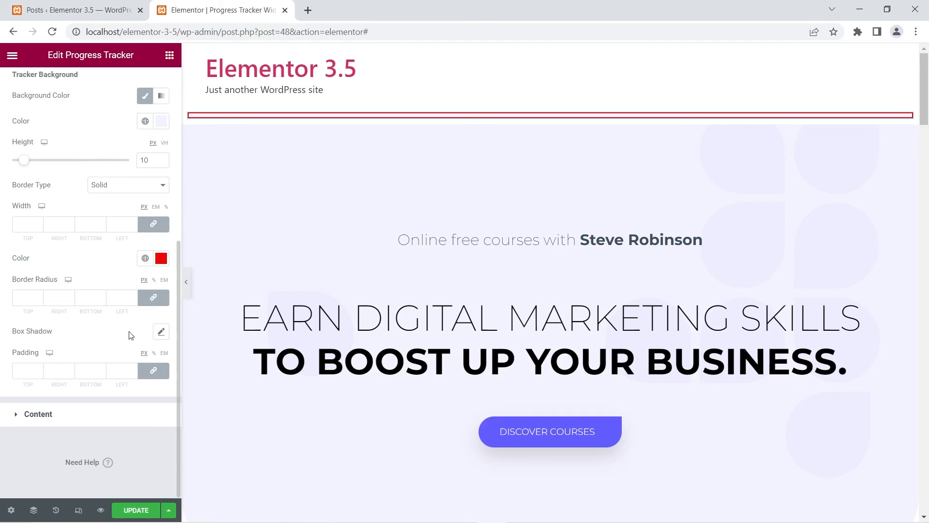
{"action": "left_click", "coordinate": [161, 332]}
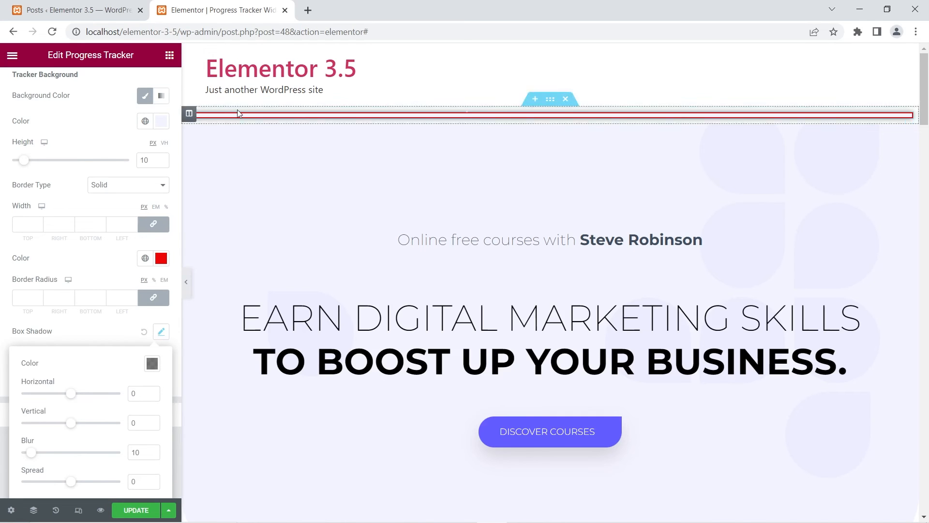
{"action": "left_click", "coordinate": [144, 332]}
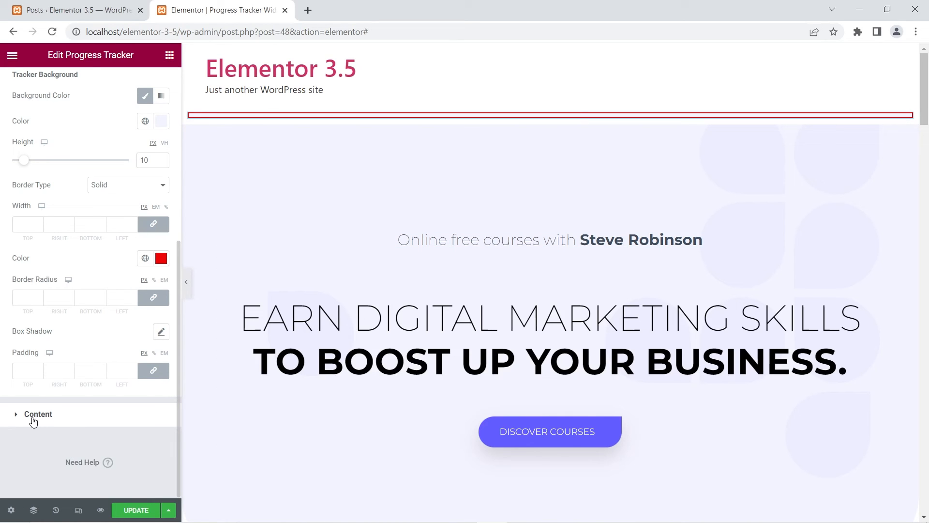
Look over the percentage's style options and set the tracker background's height to 27 px.
{"action": "scroll", "coordinate": [80, 160], "scroll_direction": "up", "scroll_amount": 5}
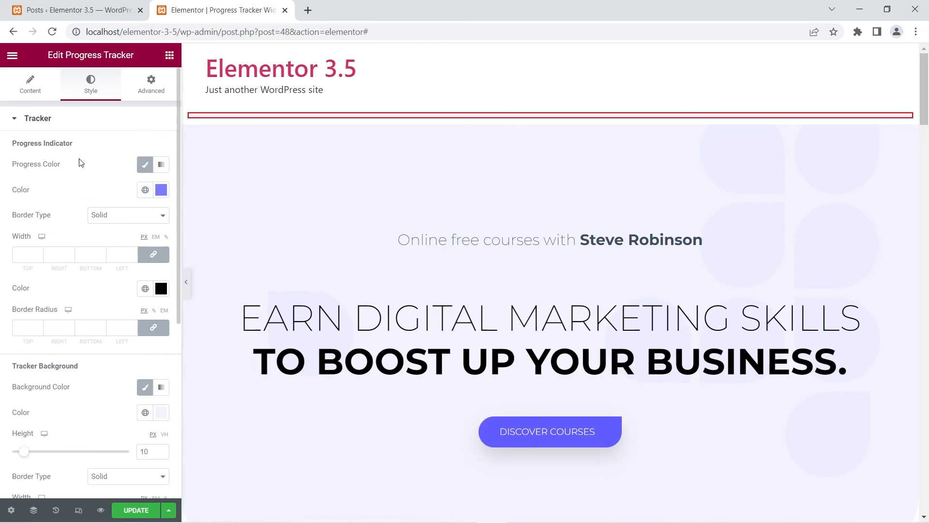
{"action": "left_click", "coordinate": [27, 119]}
{"action": "left_click", "coordinate": [28, 151]}
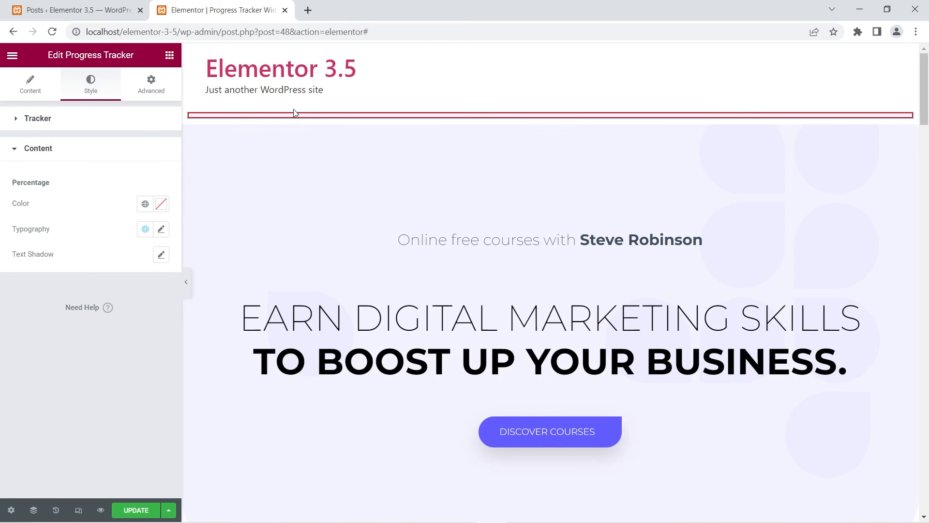
{"action": "scroll", "coordinate": [231, 129], "scroll_direction": "down", "scroll_amount": 3}
{"action": "scroll", "coordinate": [271, 144], "scroll_direction": "up", "scroll_amount": 3}
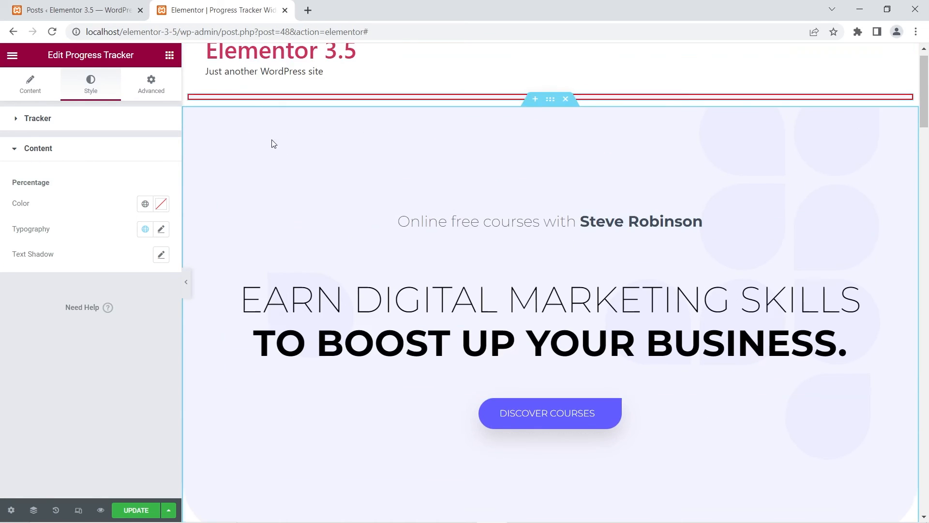
{"action": "left_click", "coordinate": [38, 119]}
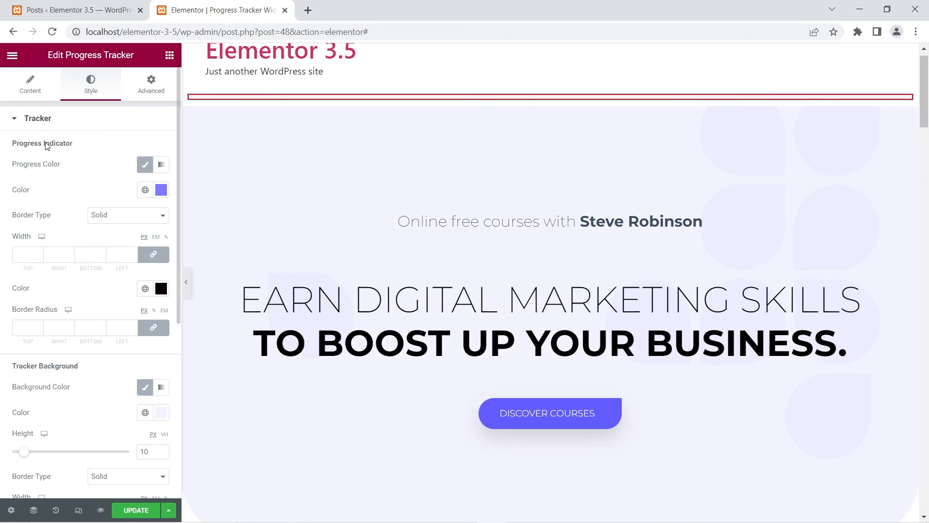
{"action": "left_click_drag", "start_coordinate": [25, 457], "coordinate": [53, 447]}
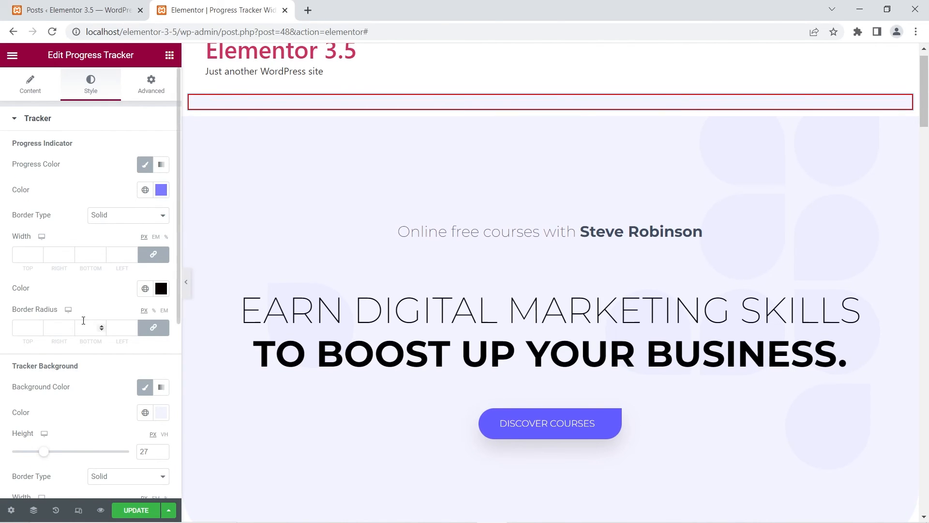
Set the tracker's percentage text color to white, with the partly filled bar in view on the page.
{"action": "scroll", "coordinate": [80, 339], "scroll_direction": "down", "scroll_amount": 6}
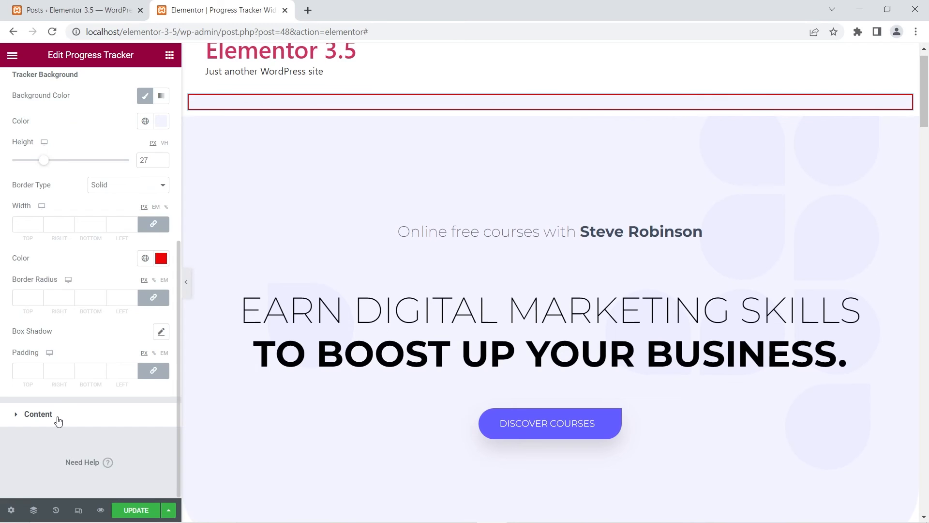
{"action": "left_click", "coordinate": [38, 414]}
{"action": "scroll", "coordinate": [383, 192], "scroll_direction": "down", "scroll_amount": 4}
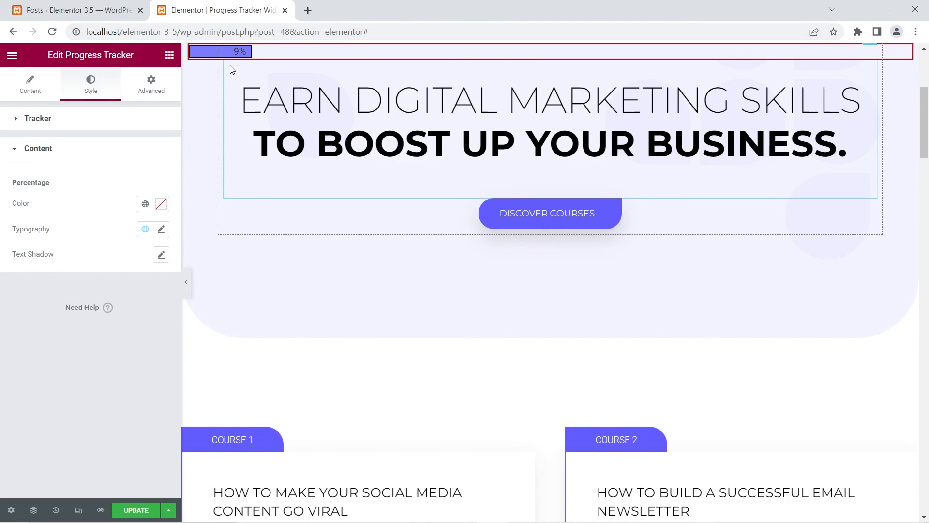
{"action": "left_click", "coordinate": [161, 204]}
{"action": "mouse_move", "coordinate": [95, 348]}
{"action": "left_mouse_down"}
{"action": "mouse_move", "coordinate": [157, 269]}
{"action": "mouse_move", "coordinate": [31, 259]}
{"action": "mouse_move", "coordinate": [21, 257]}
{"action": "mouse_move", "coordinate": [21, 240]}
{"action": "left_mouse_up"}
{"action": "left_click", "coordinate": [115, 176]}
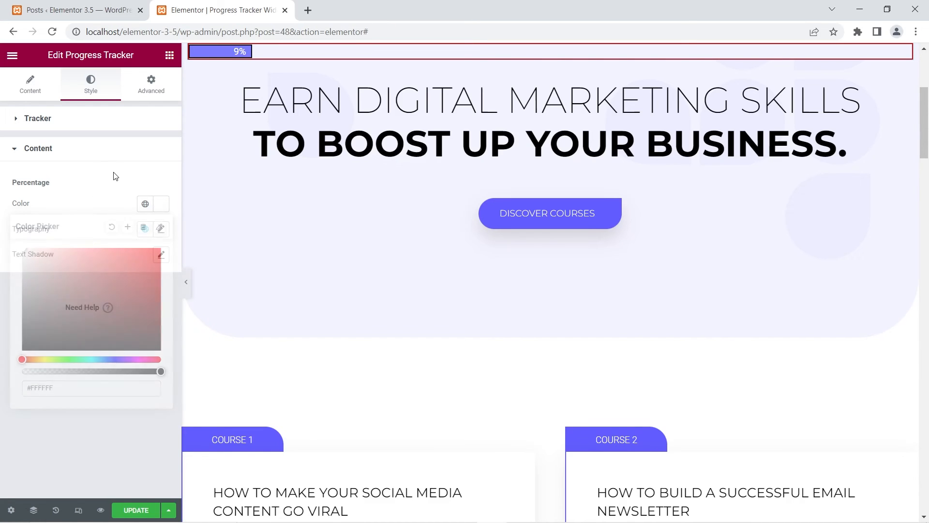
Set the percentage typography's font weight to 700.
{"action": "left_click", "coordinate": [162, 229]}
{"action": "left_click", "coordinate": [119, 352]}
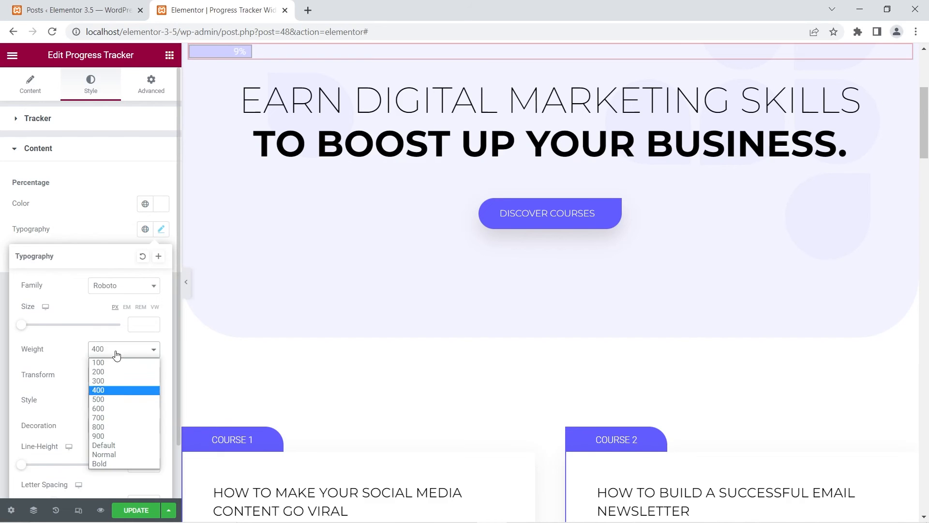
{"action": "left_click", "coordinate": [100, 417]}
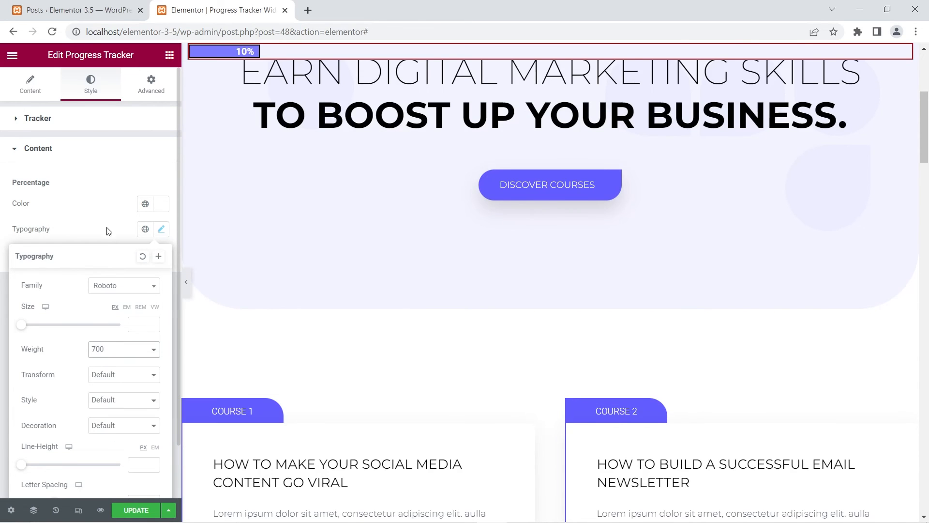
{"action": "left_click", "coordinate": [89, 206]}
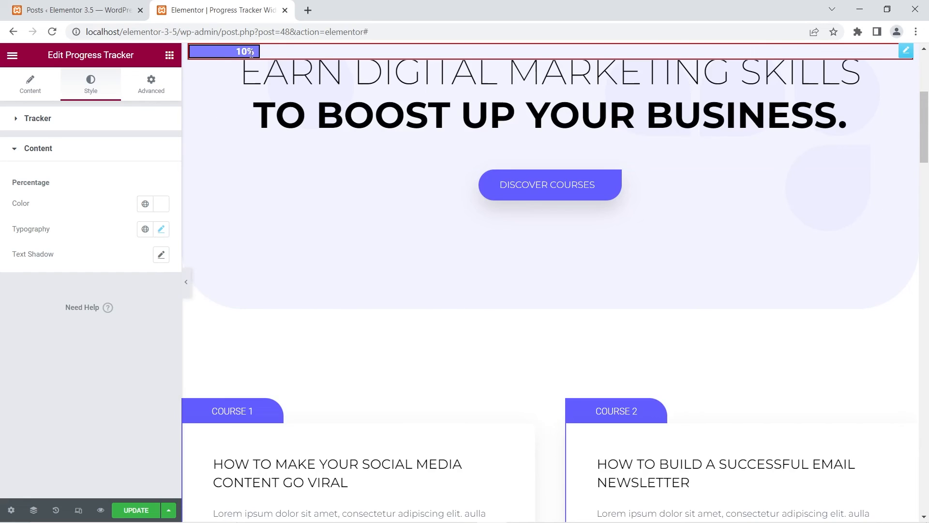
Enable a text shadow on the percentage with blur 10 and zero offsets, and collapse its style section.
{"action": "left_click", "coordinate": [161, 254]}
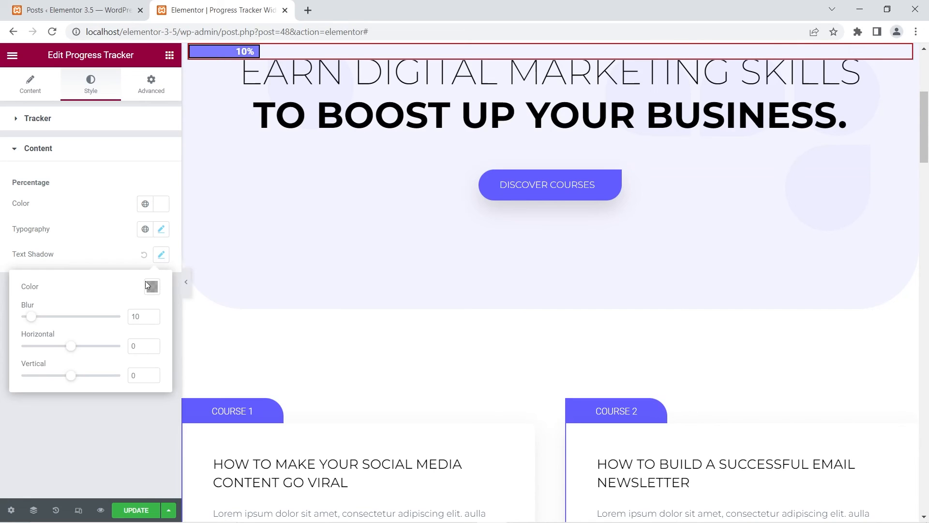
{"action": "left_click", "coordinate": [99, 245]}
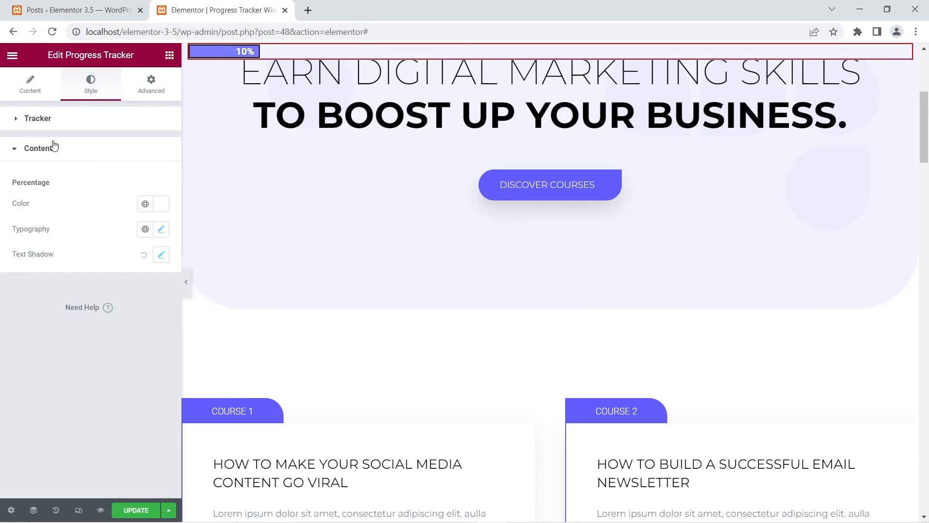
{"action": "left_click", "coordinate": [13, 151]}
Hide the tracker's percentage and check which style sections are offered without it.
{"action": "left_click", "coordinate": [29, 87]}
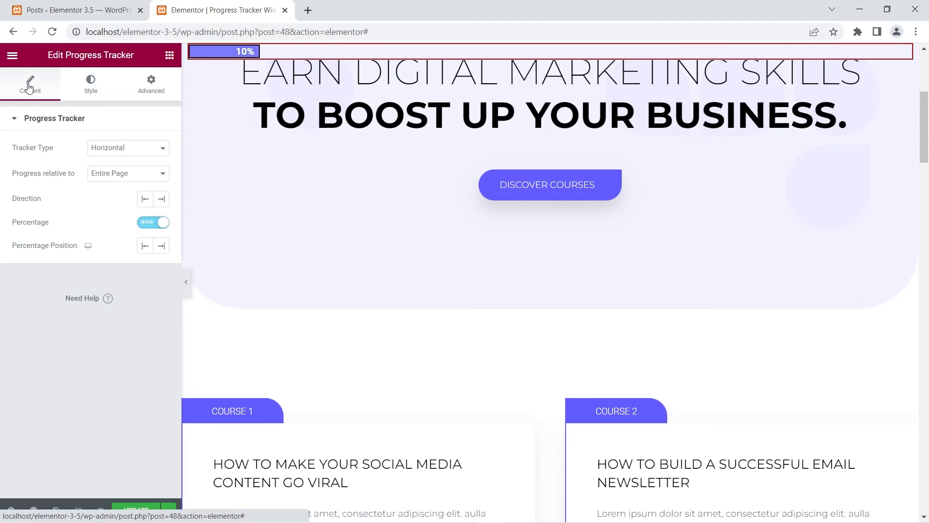
{"action": "left_click", "coordinate": [149, 224]}
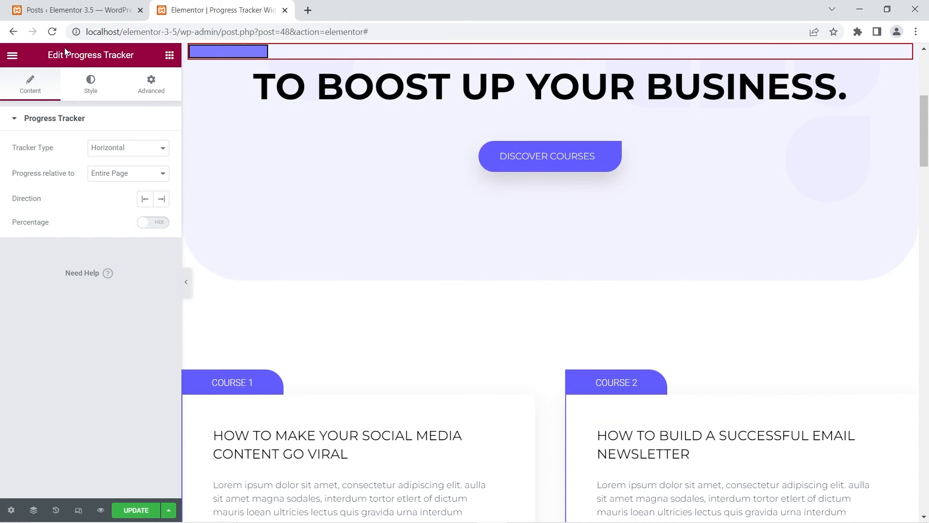
{"action": "left_click", "coordinate": [92, 83]}
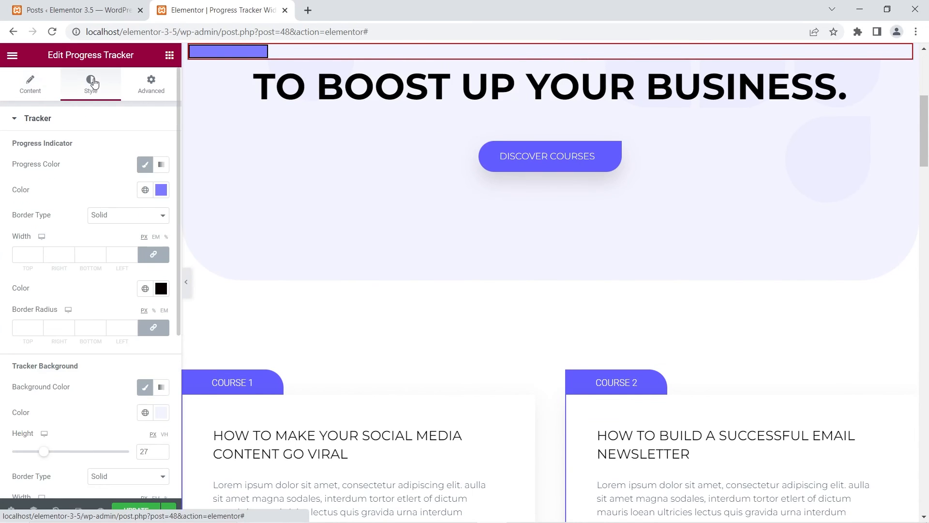
{"action": "left_click", "coordinate": [30, 121]}
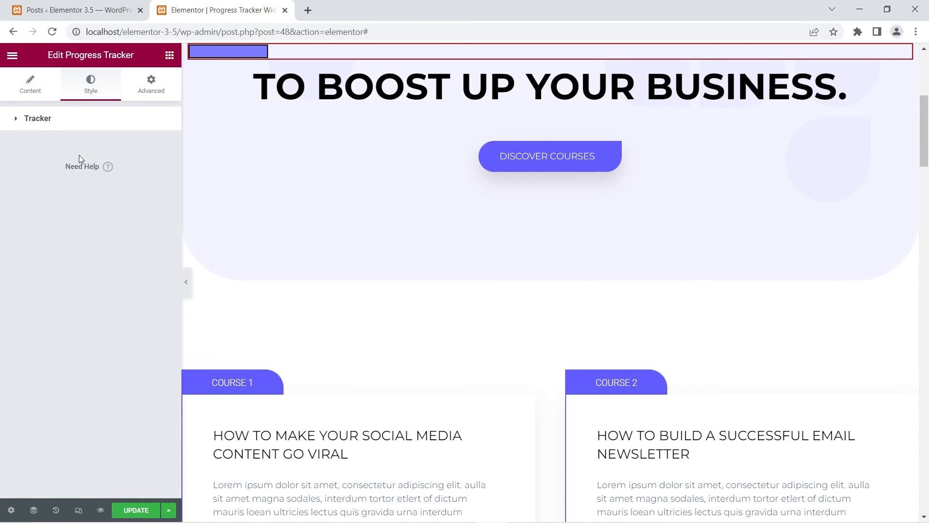
Show the percentage again and review its style section alongside the collapsed Tracker section.
{"action": "left_click", "coordinate": [30, 82]}
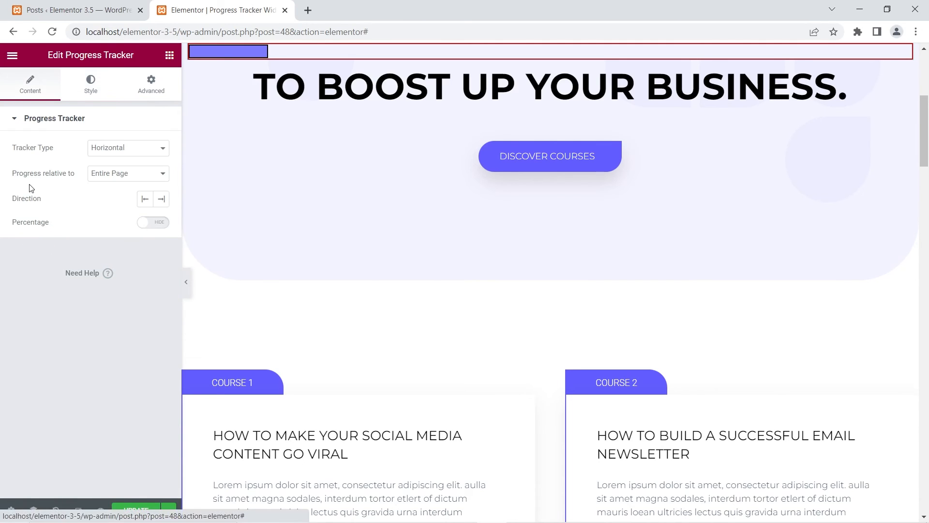
{"action": "left_click", "coordinate": [155, 222]}
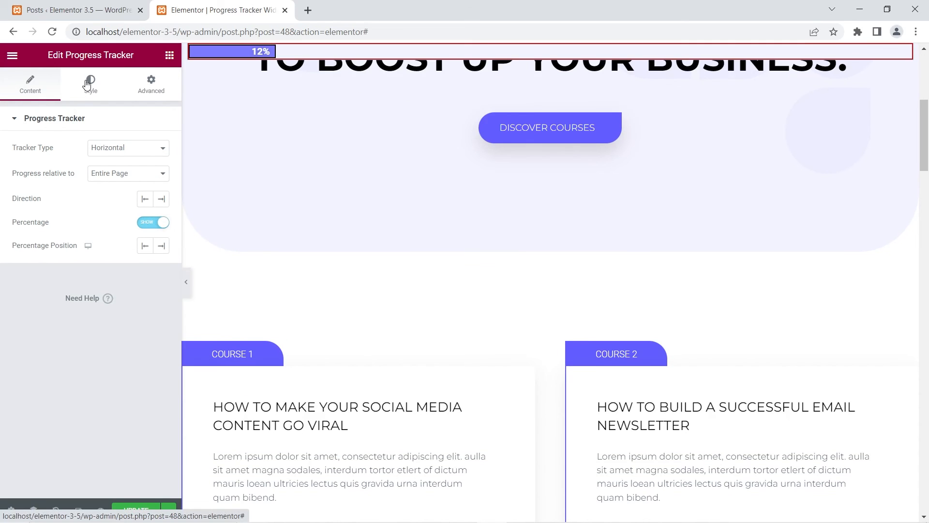
{"action": "left_click", "coordinate": [87, 83]}
{"action": "left_click", "coordinate": [36, 120]}
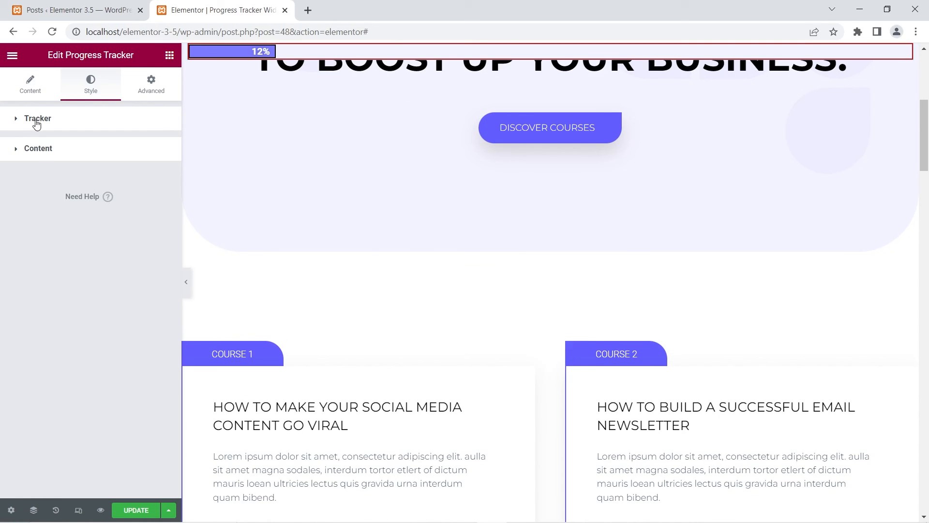
{"action": "left_click", "coordinate": [35, 151]}
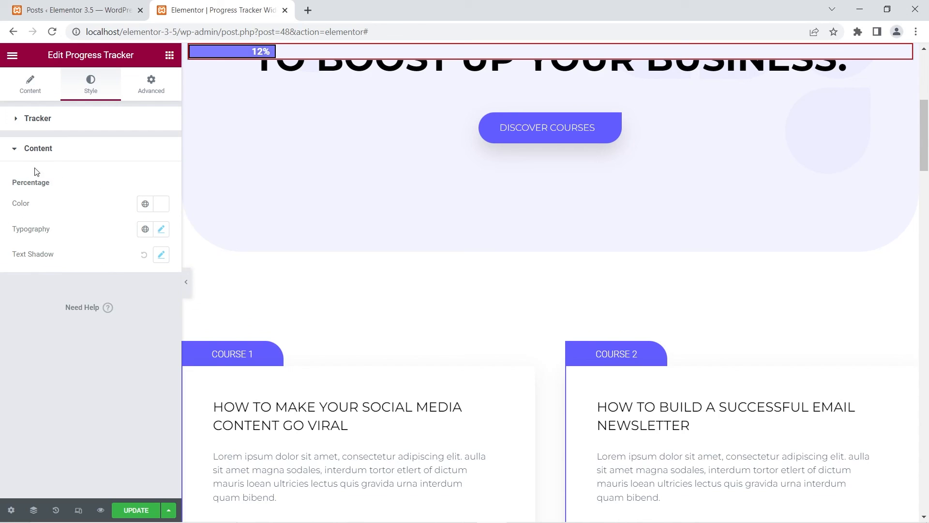
{"action": "left_click", "coordinate": [30, 151]}
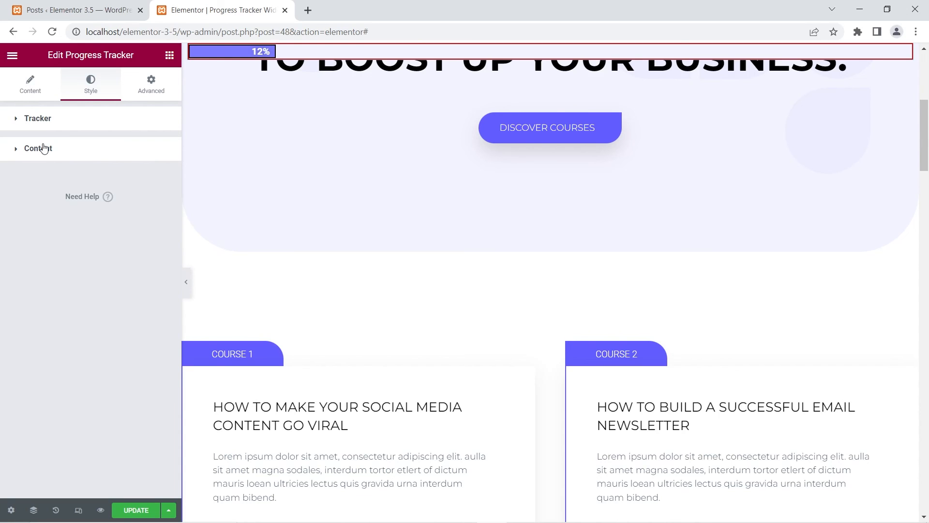